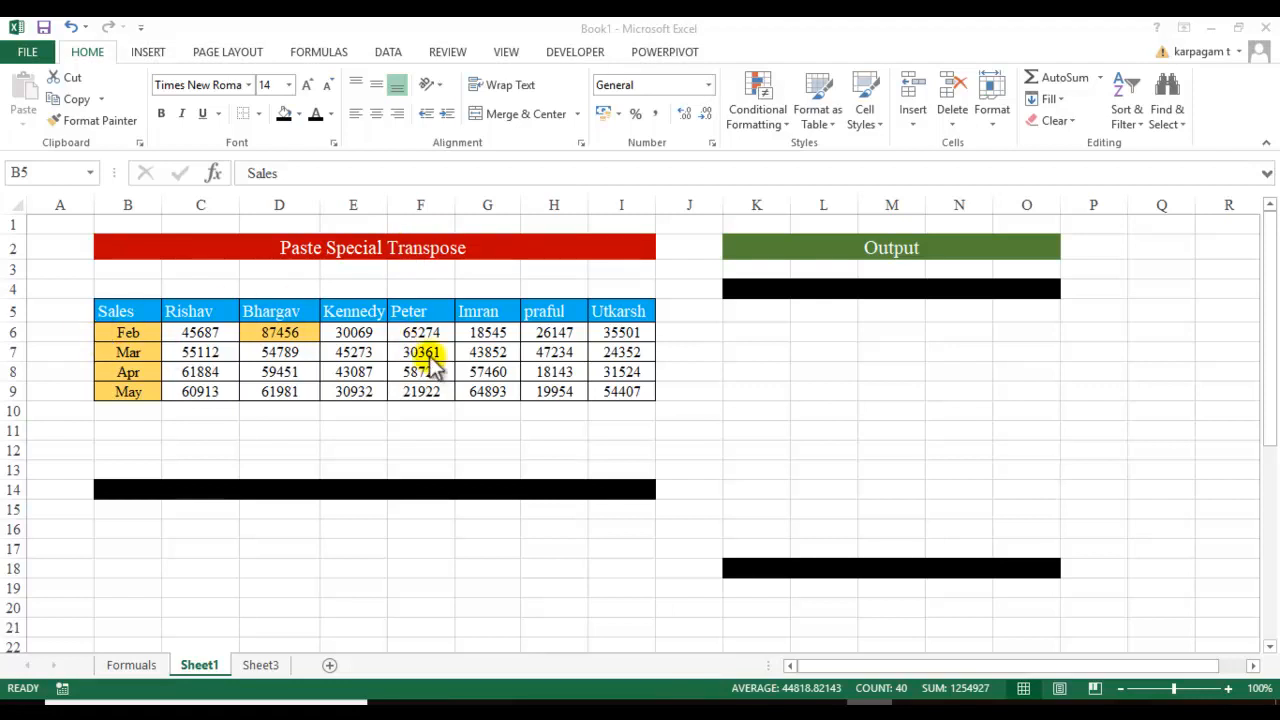
- Review the list of transpose methods on the Formuals sheet and the sales table on Sheet1
click(134, 668)
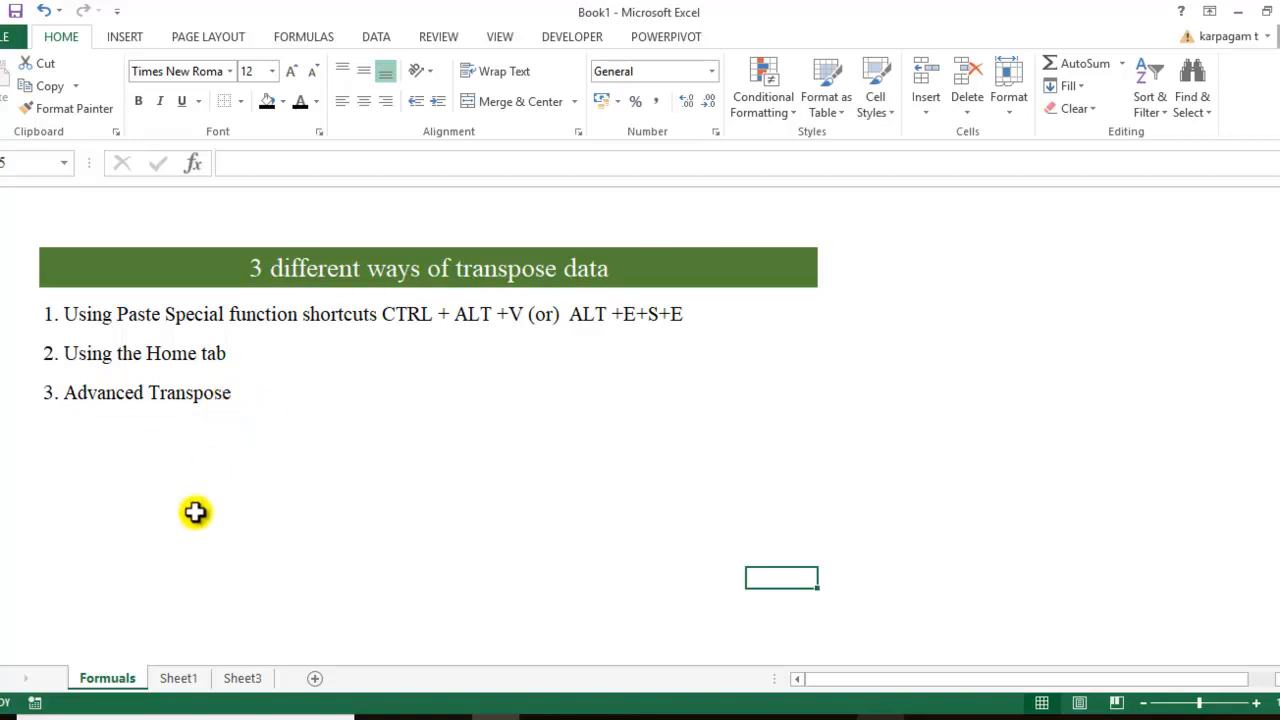
click(186, 678)
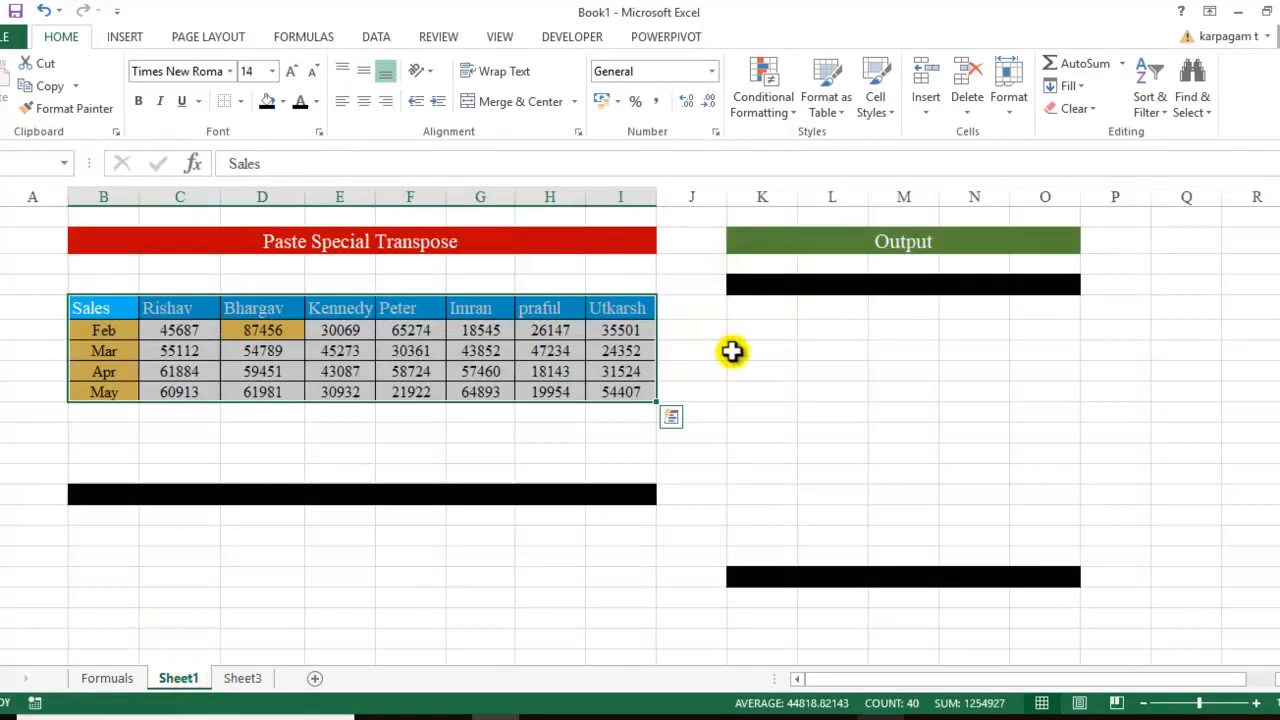
click(732, 403)
click(767, 348)
drag(80, 309, 612, 398)
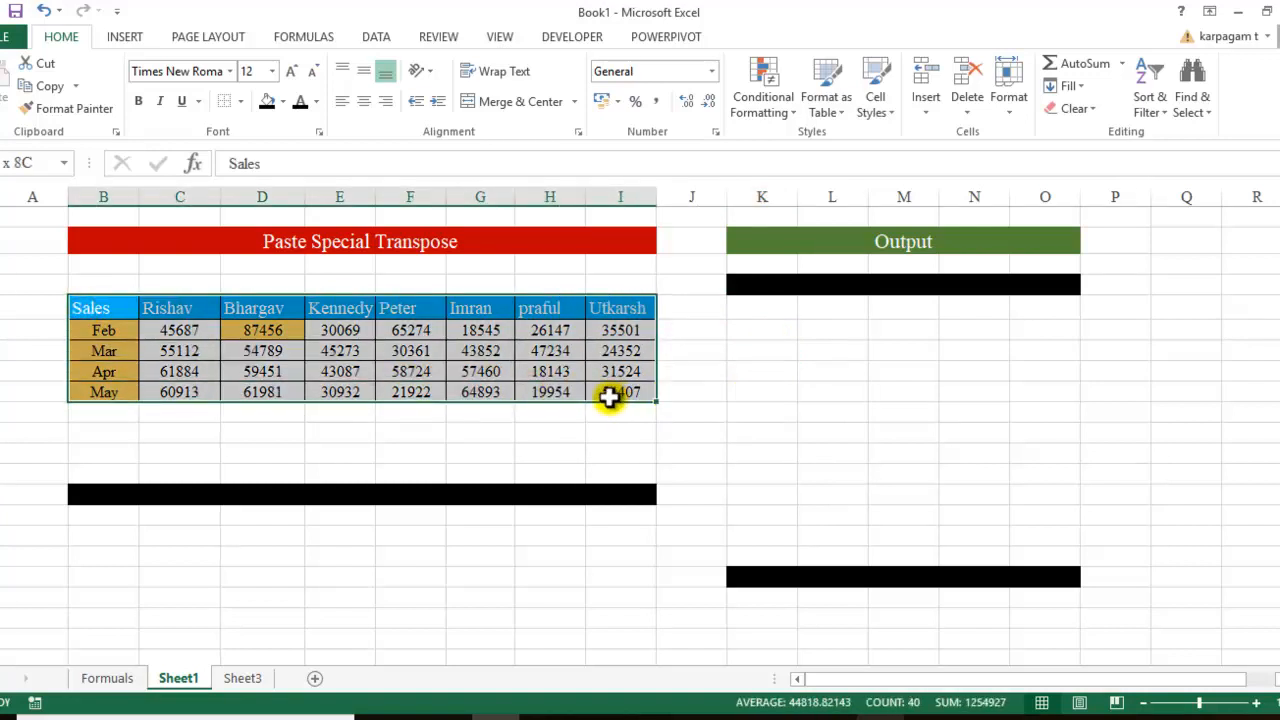
- Copy the sales table B5:I9 and paste it transposed into the output area starting at K6
click(97, 304)
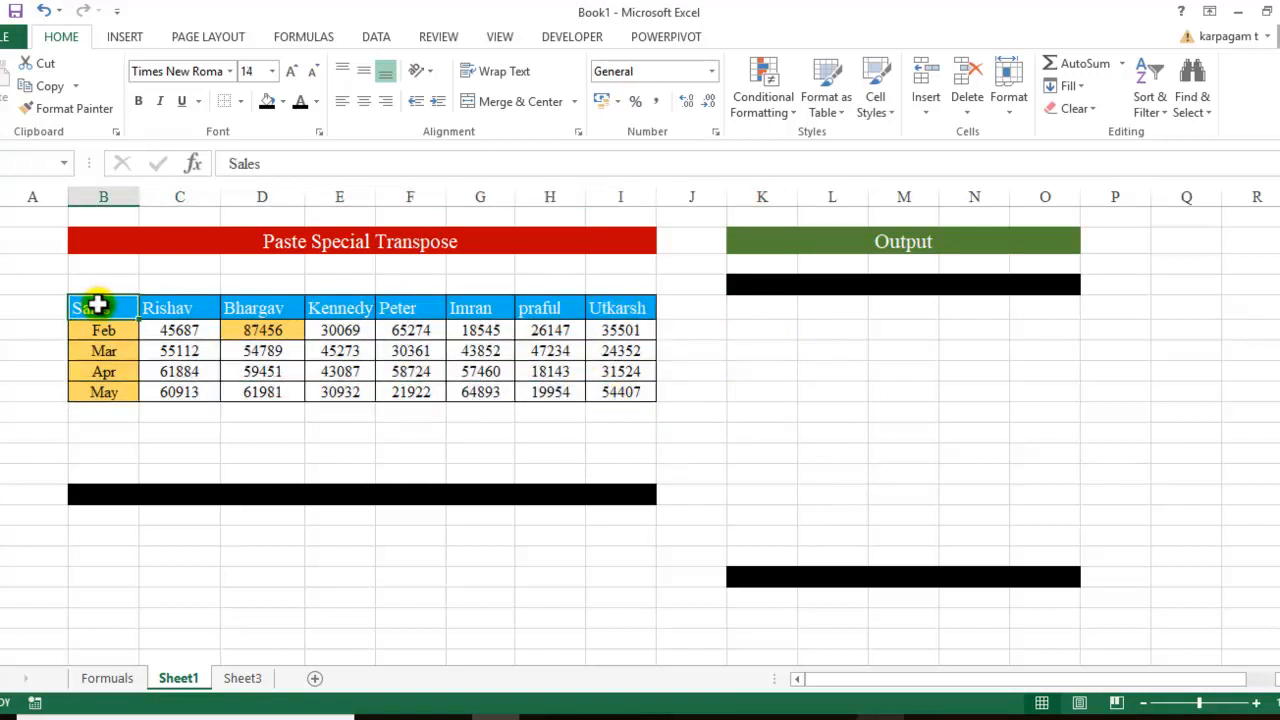
key(ctrl+shift+Down)
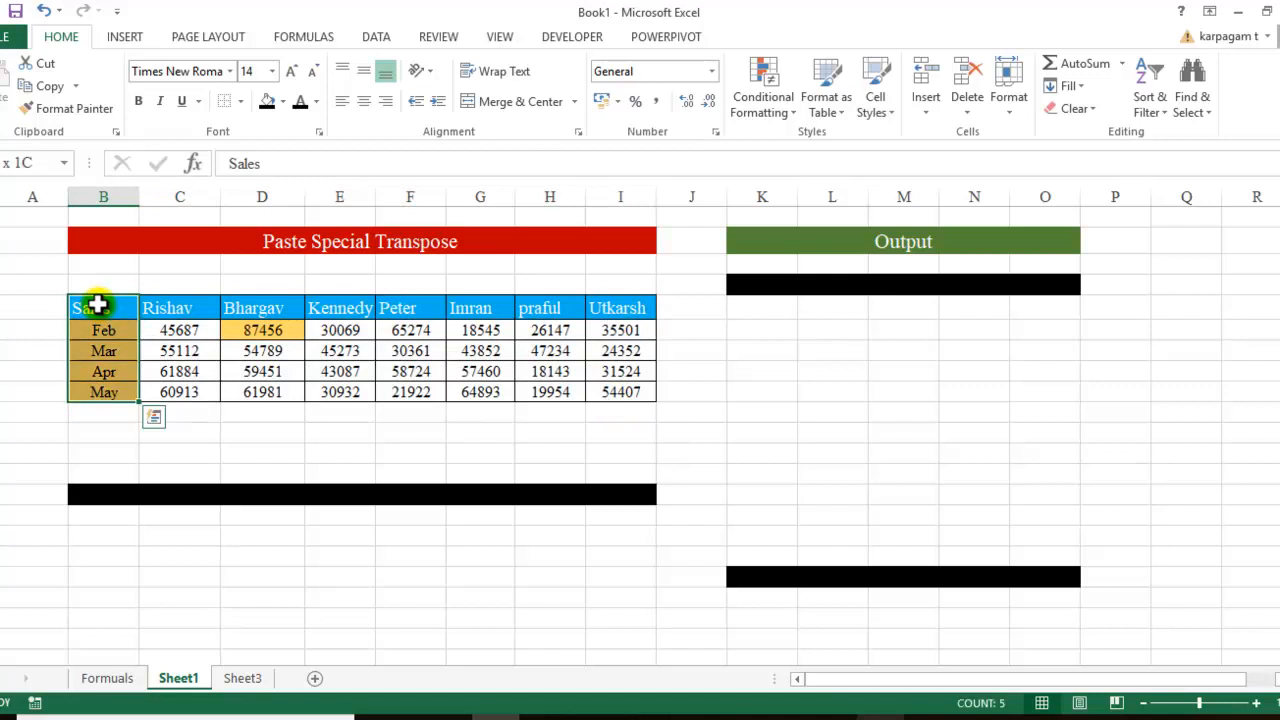
key(ctrl+shift+Right)
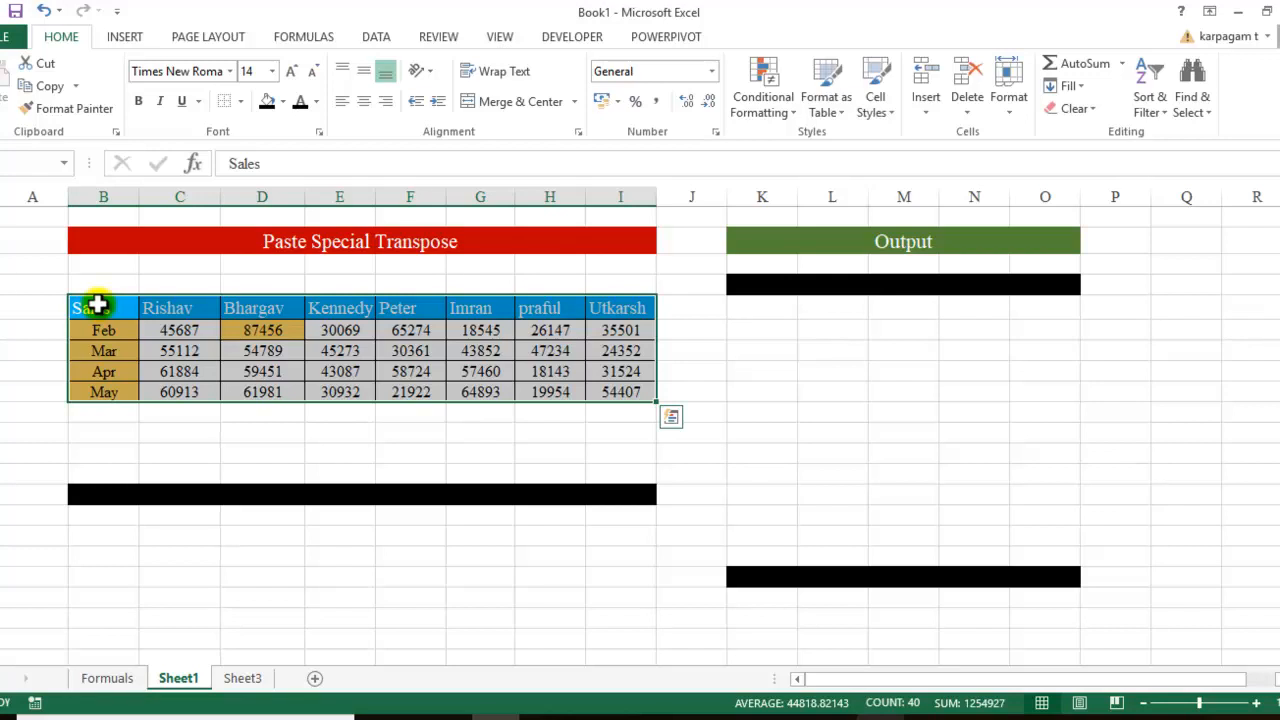
key(ctrl+c)
drag(746, 331, 1025, 538)
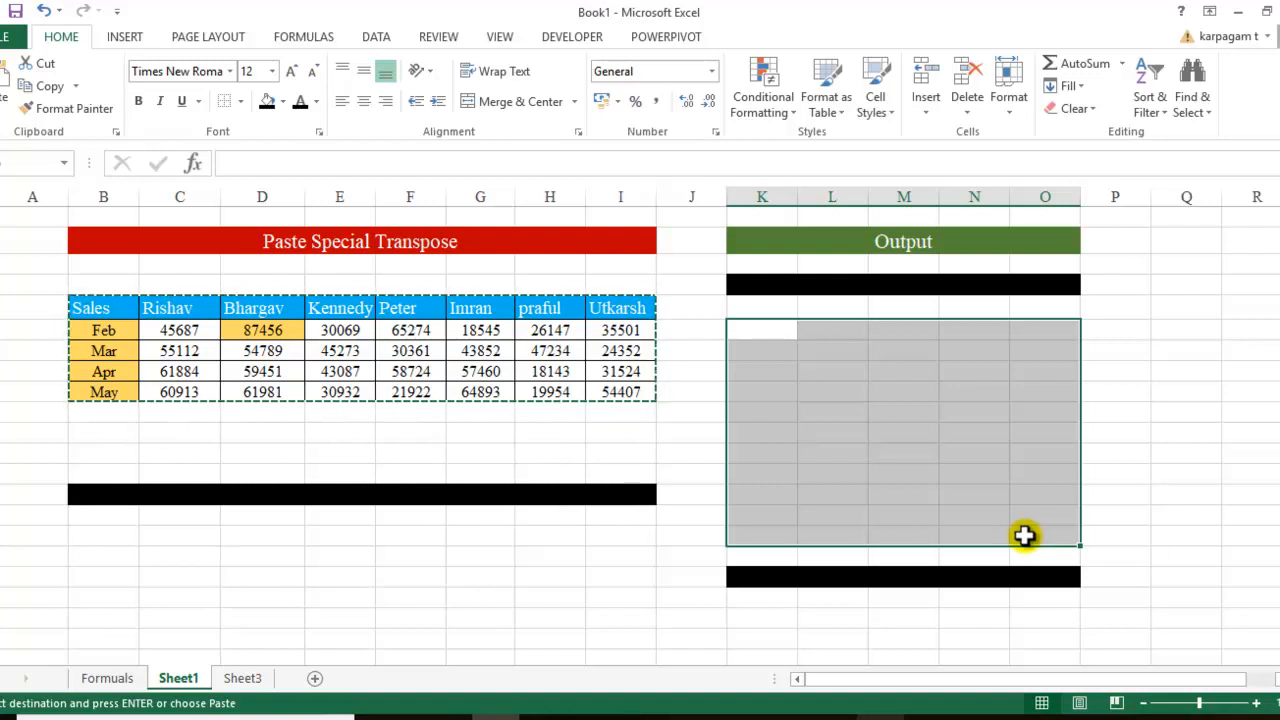
key(ctrl+alt+v)
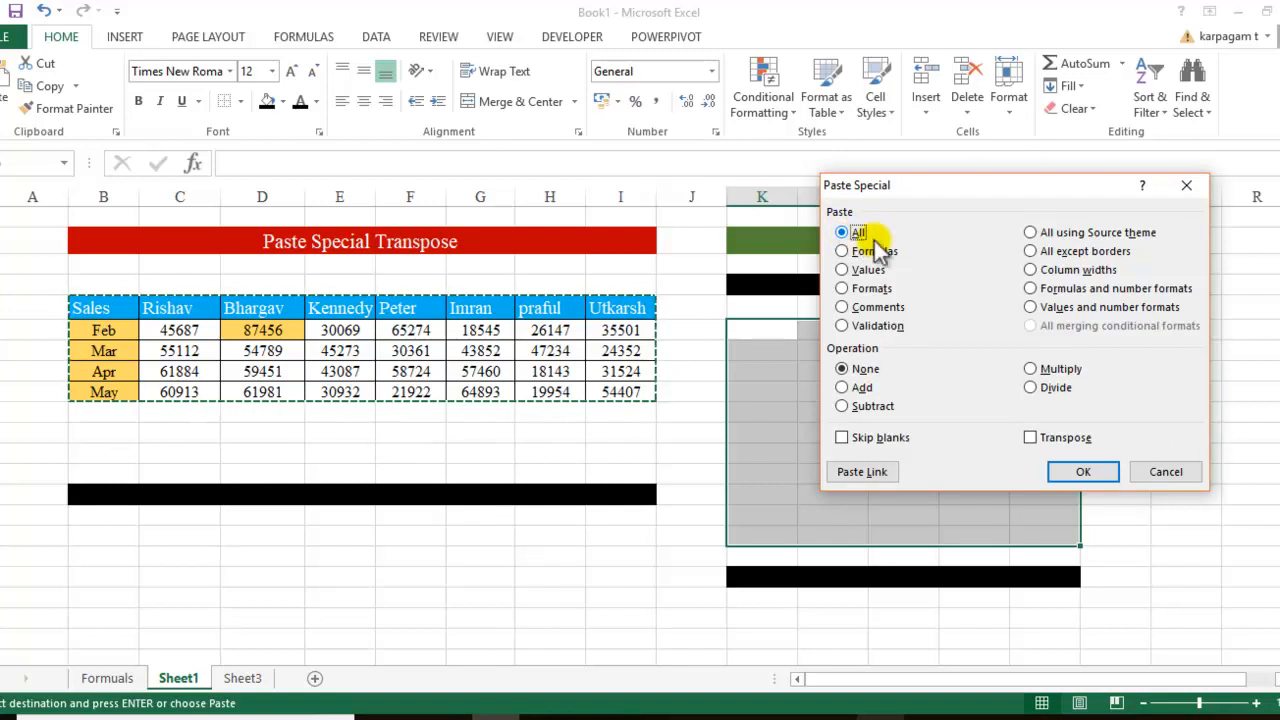
click(1032, 440)
click(1081, 473)
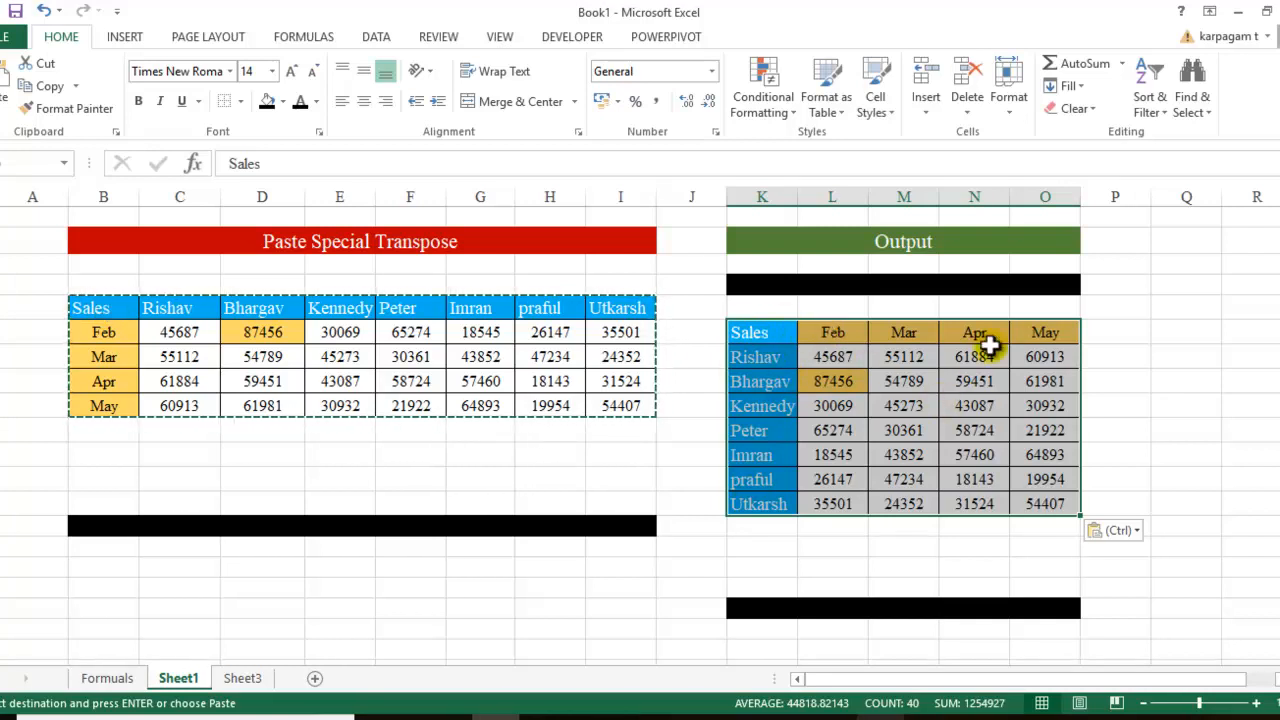
- Fill the black heading bar above the first output table with standard orange
click(929, 289)
click(929, 284)
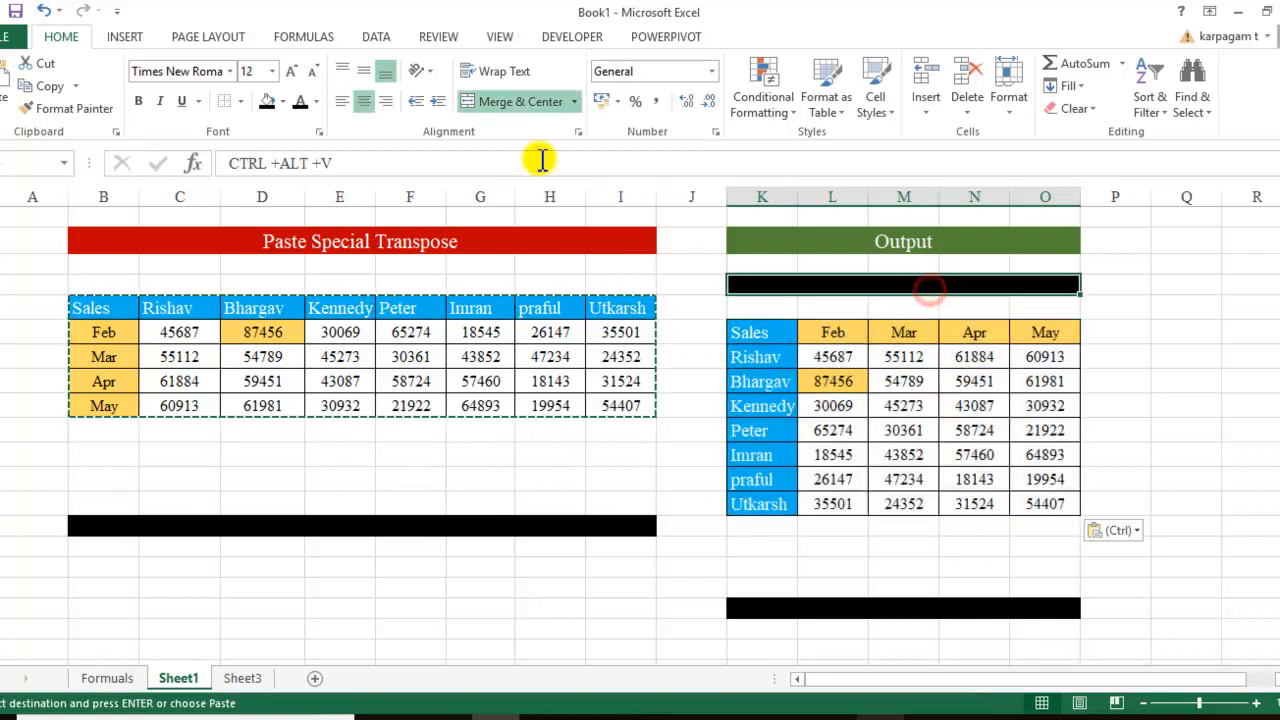
click(285, 101)
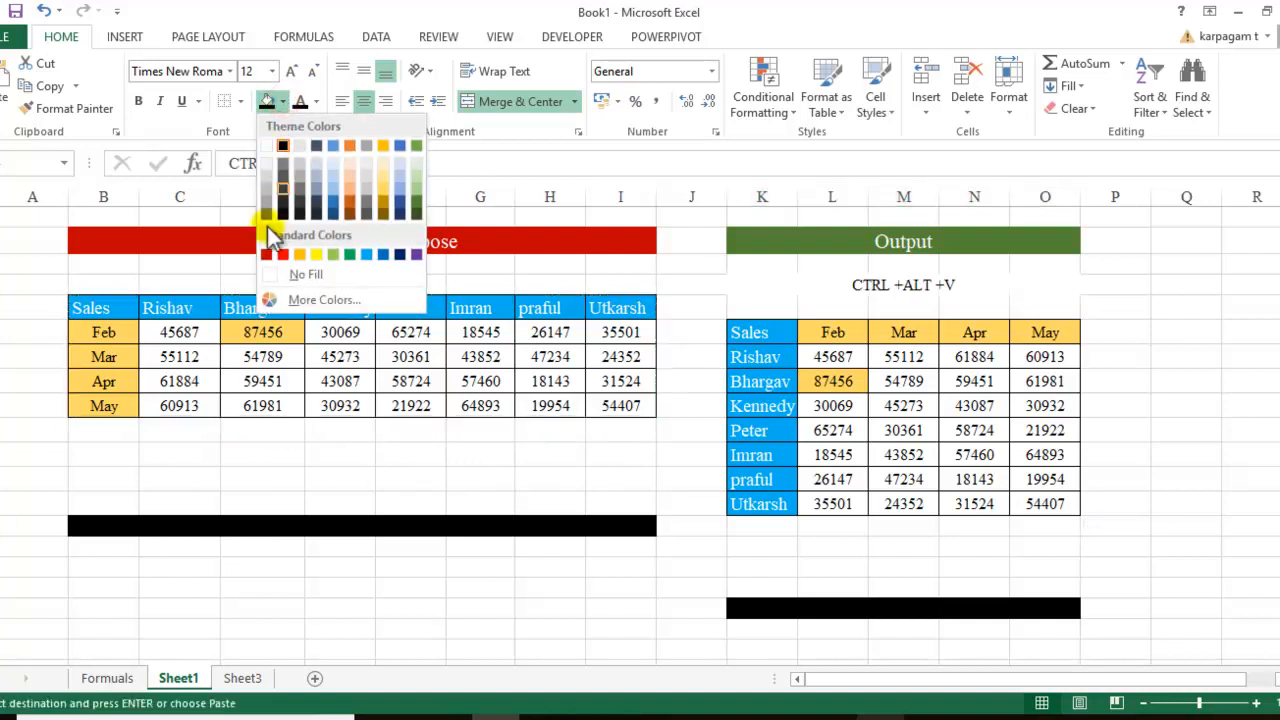
click(301, 256)
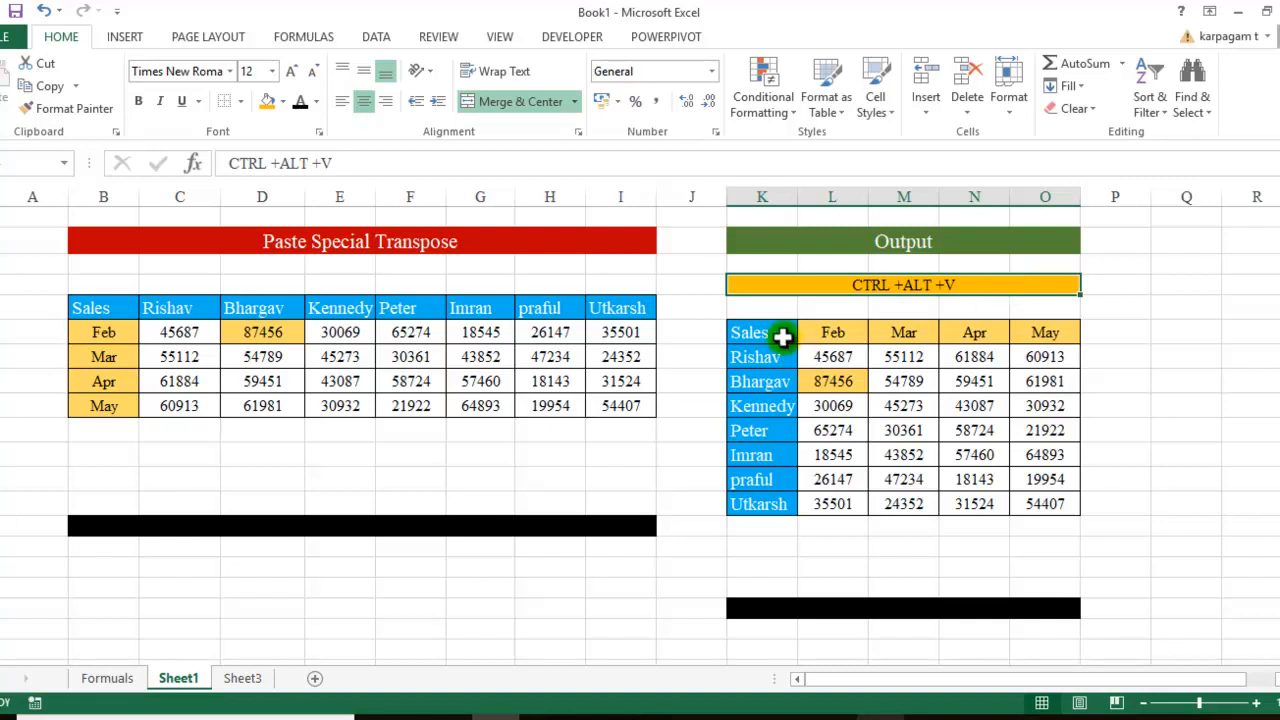
- Copy the whole sales table B5:I9 again
scroll(660, 466, down, 2)
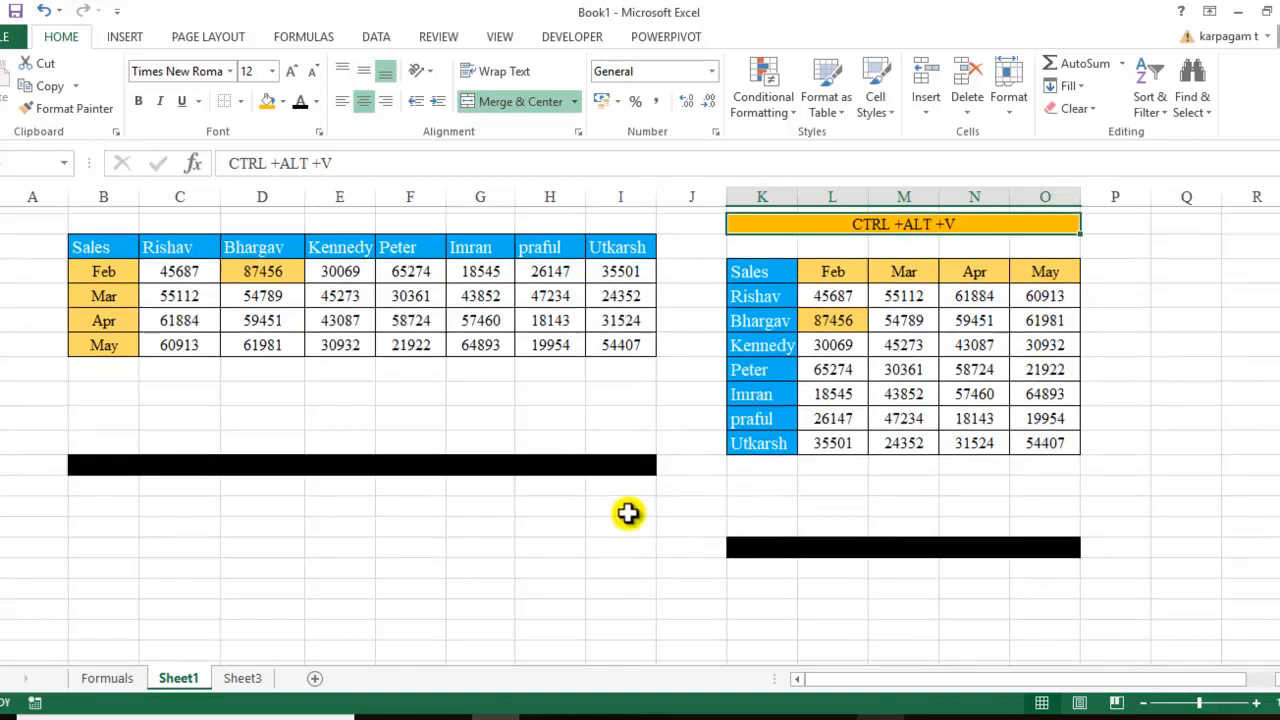
click(751, 512)
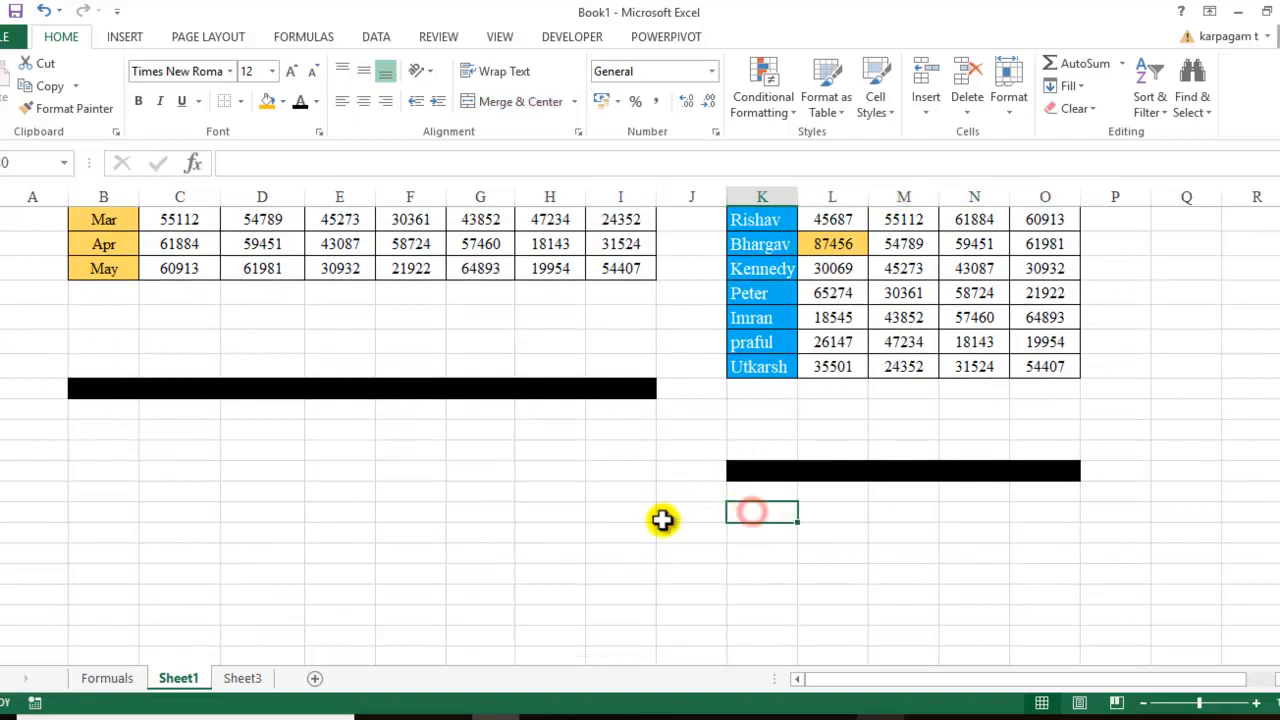
scroll(749, 514, up, 2)
click(100, 310)
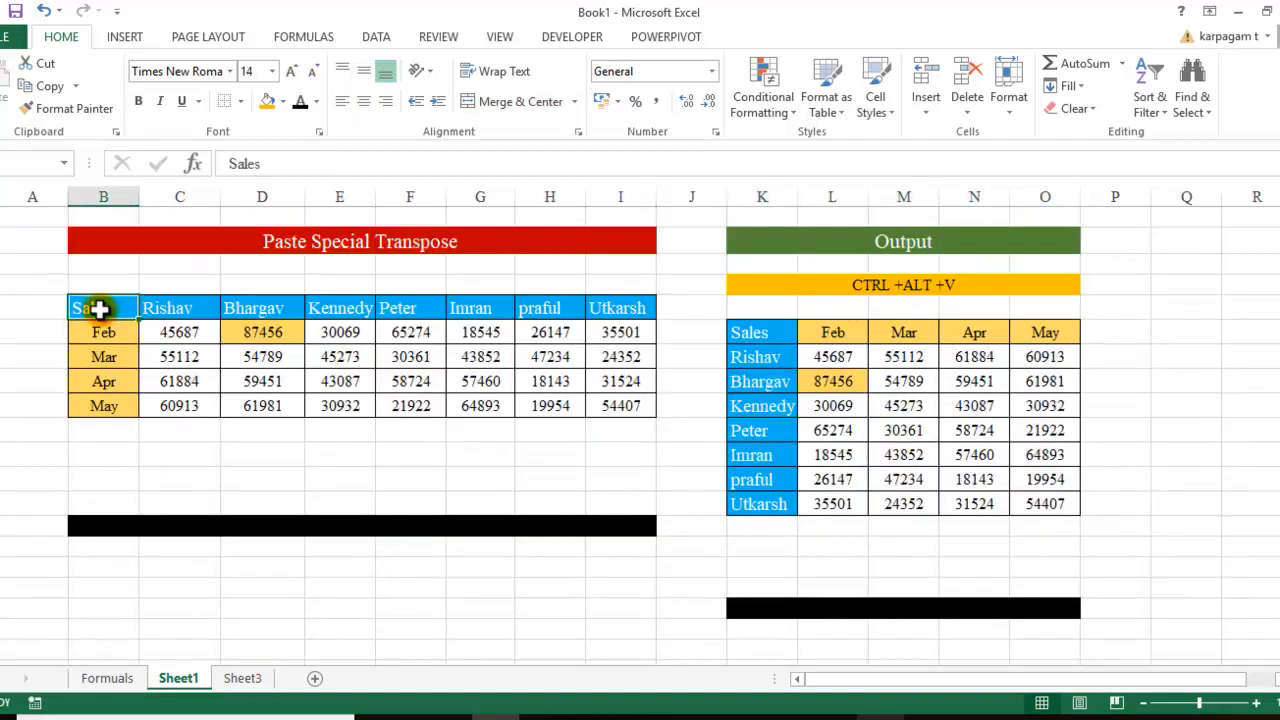
key(ctrl+shift+Down)
key(ctrl+shift+Right)
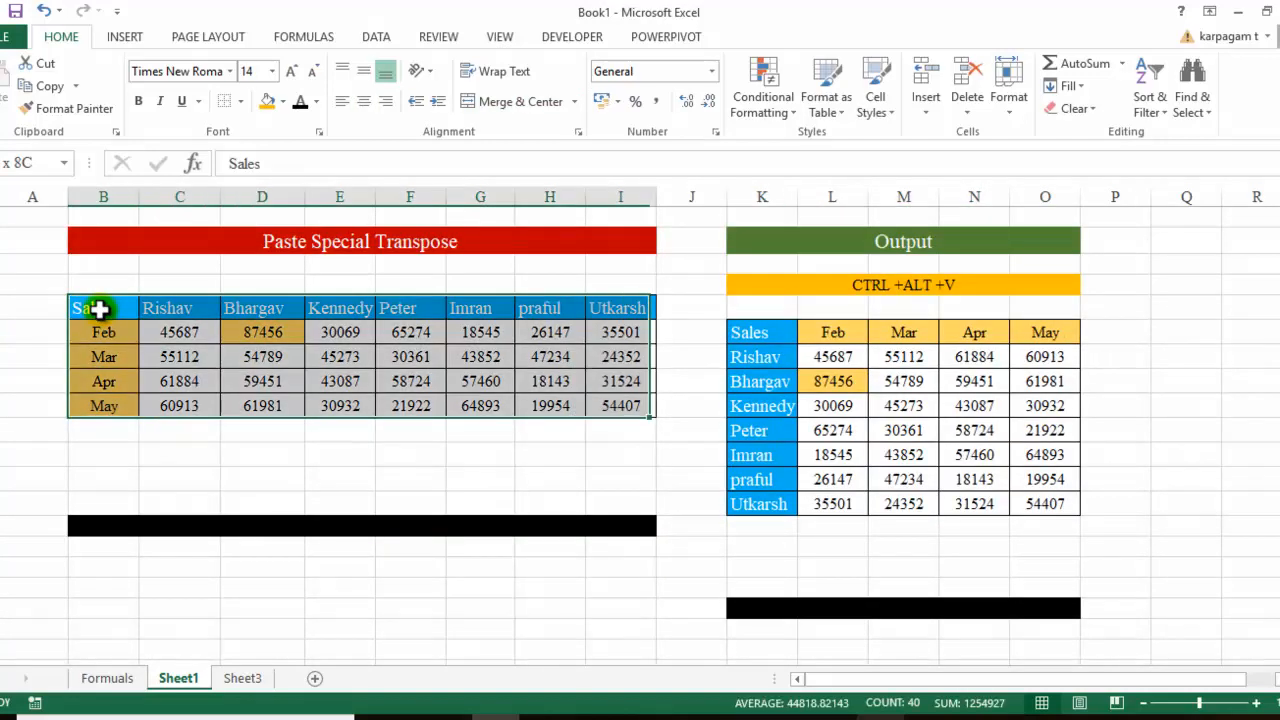
key(ctrl+c)
- Paste the copied table transposed with Paste Special into the second output area starting at K20
scroll(717, 386, down, 3)
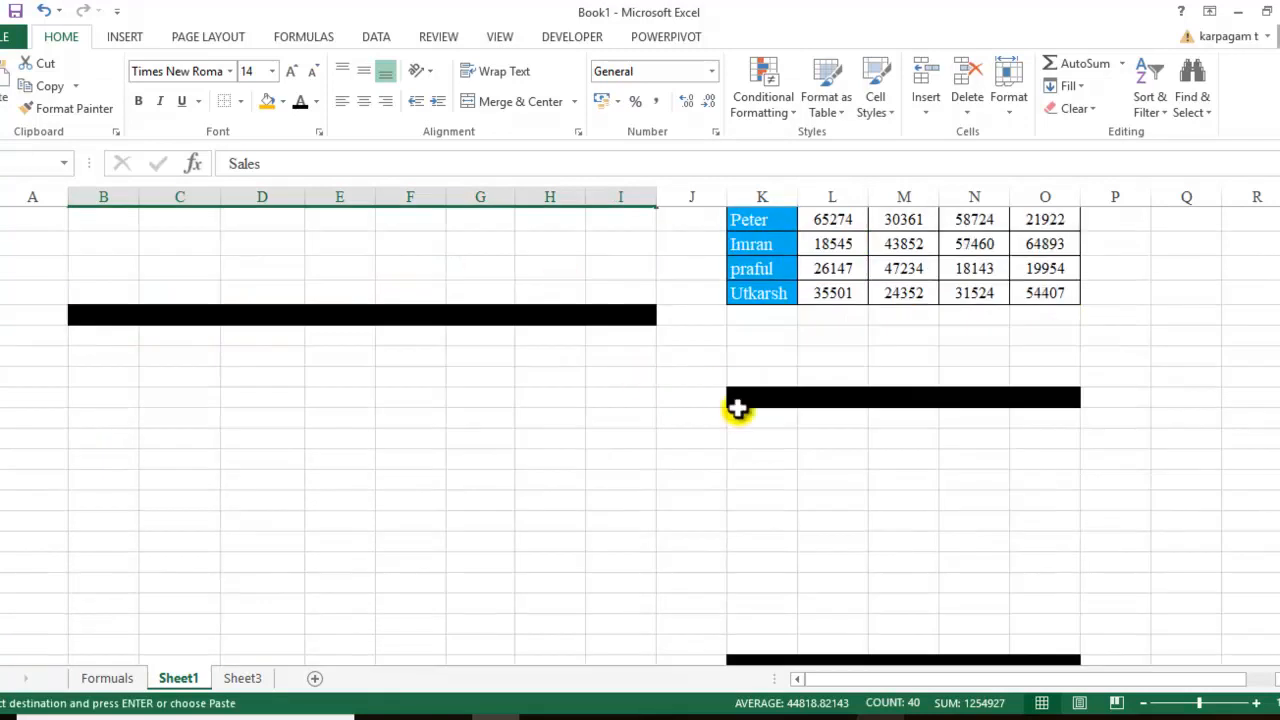
drag(752, 438, 1054, 624)
key(alt+e)
key(s)
key(e)
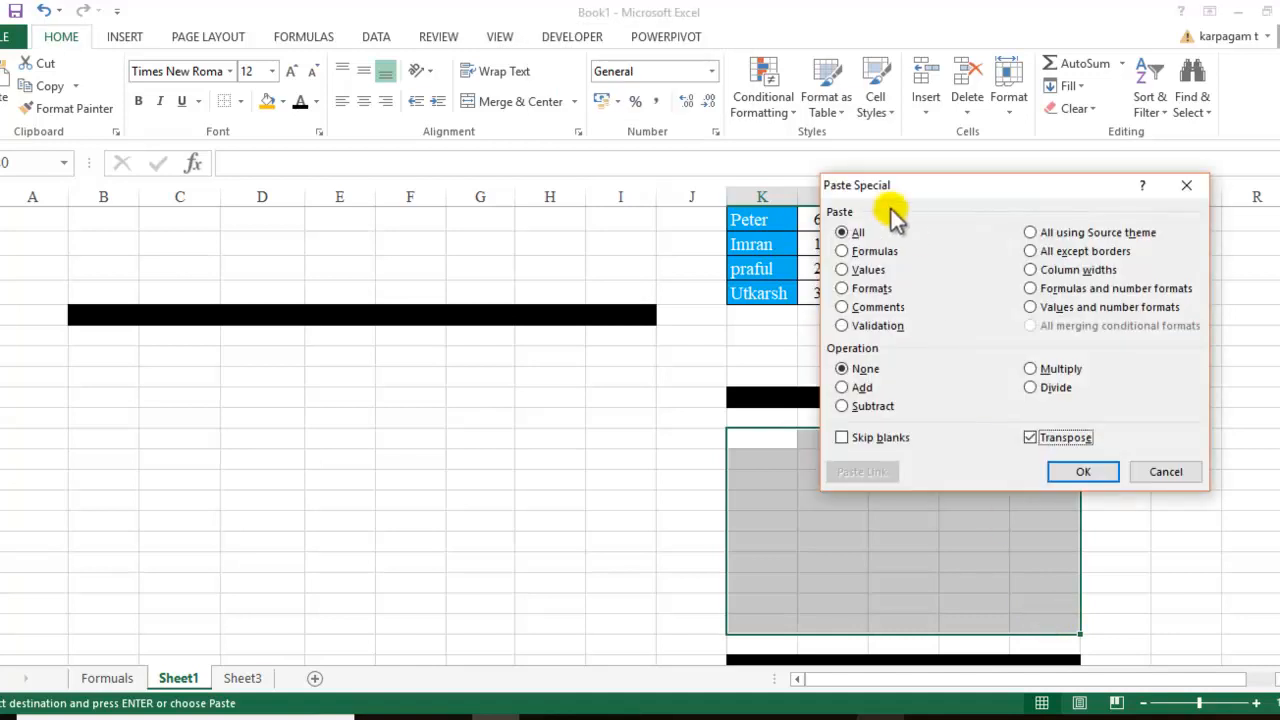
click(1071, 472)
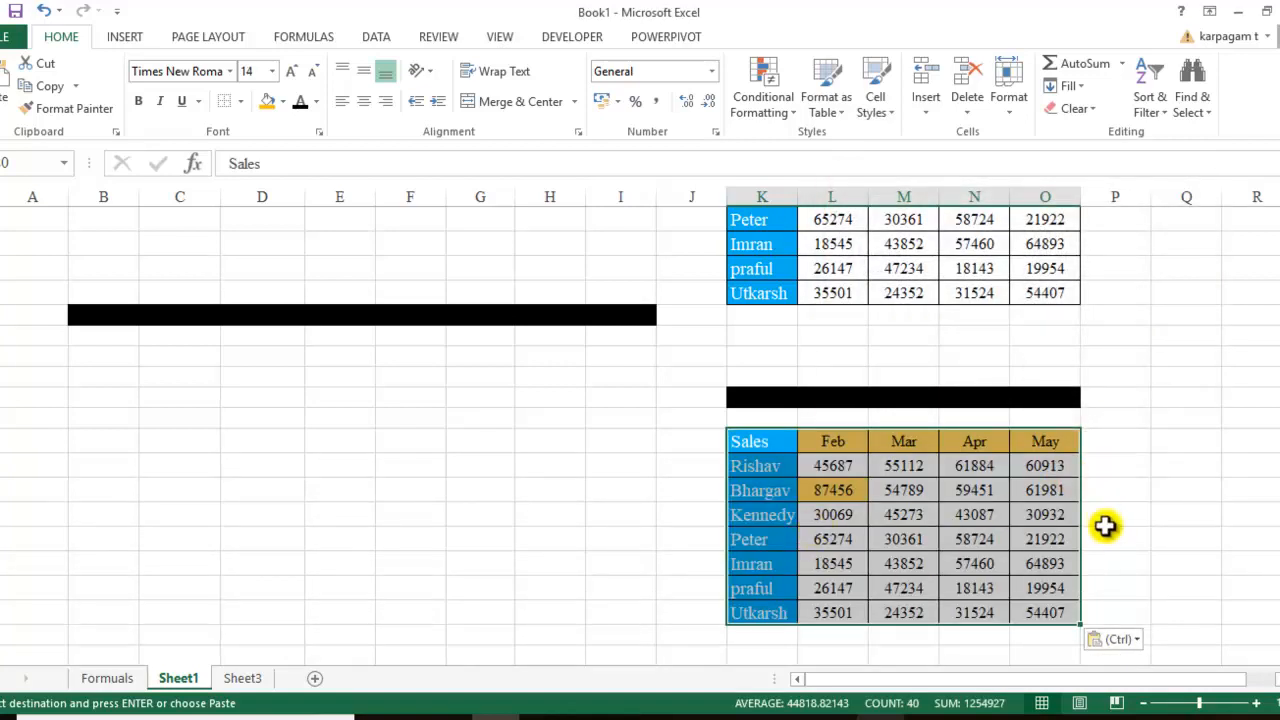
click(1165, 512)
- Fill the black heading bar above the second output table with the same orange
scroll(780, 246, up, 1)
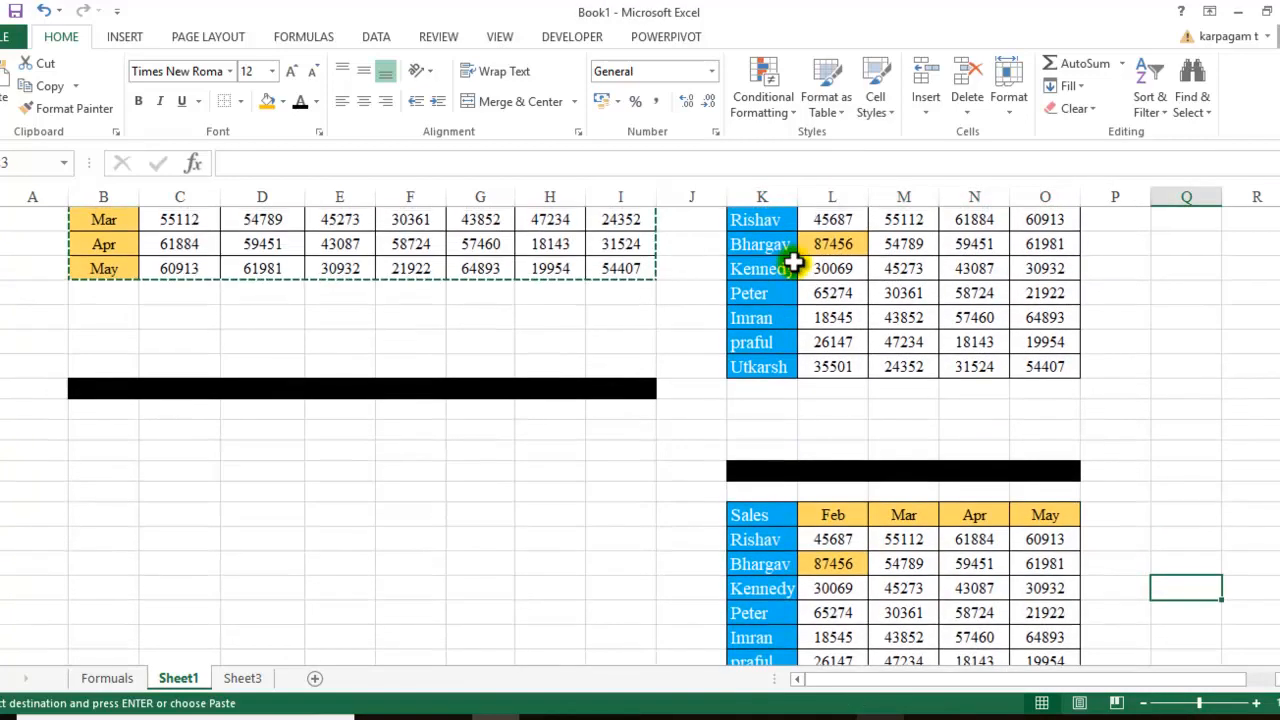
click(895, 478)
click(266, 101)
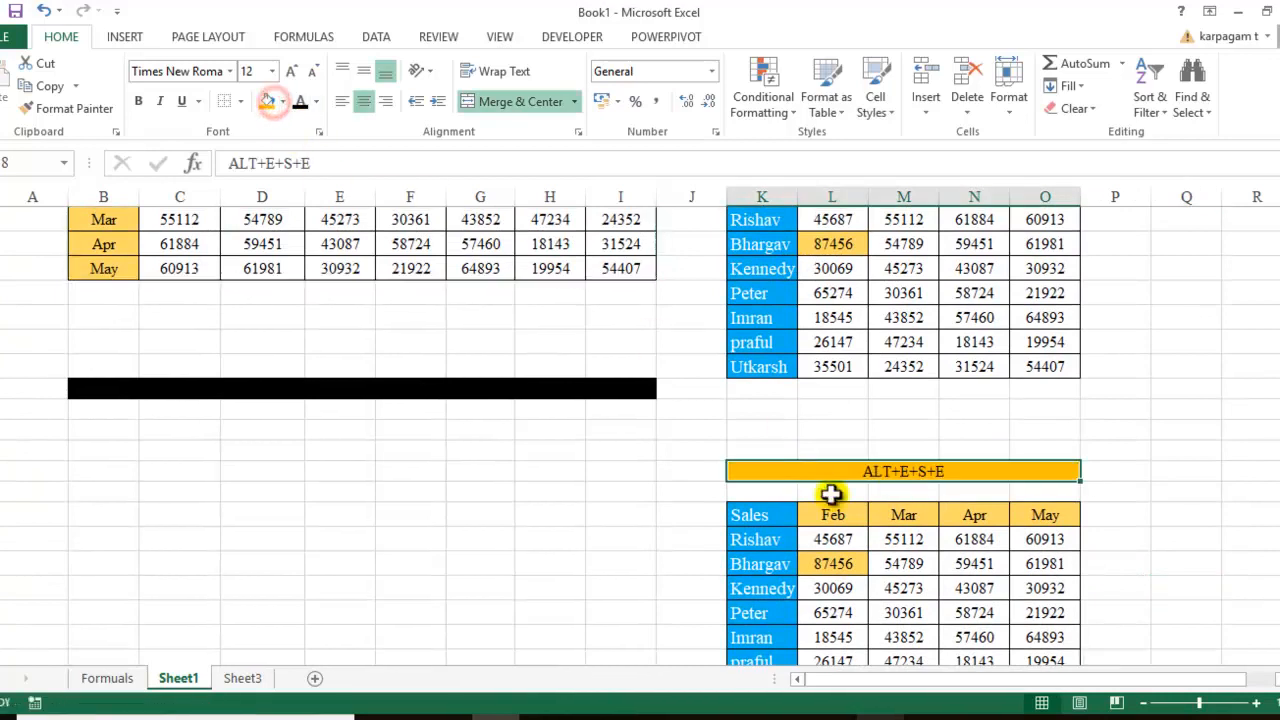
- Review both transposed outputs on Sheet1 and check the second transpose method on the Formuals sheet
scroll(950, 490, up, 1)
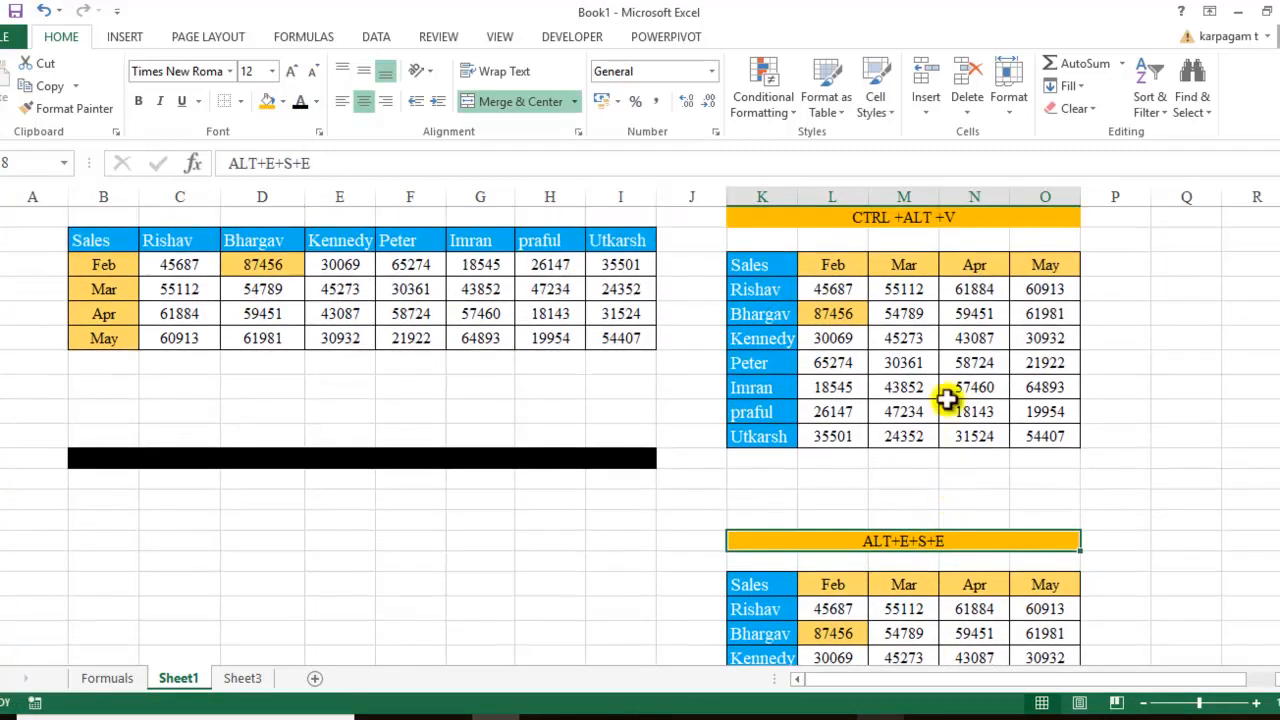
scroll(846, 337, up, 1)
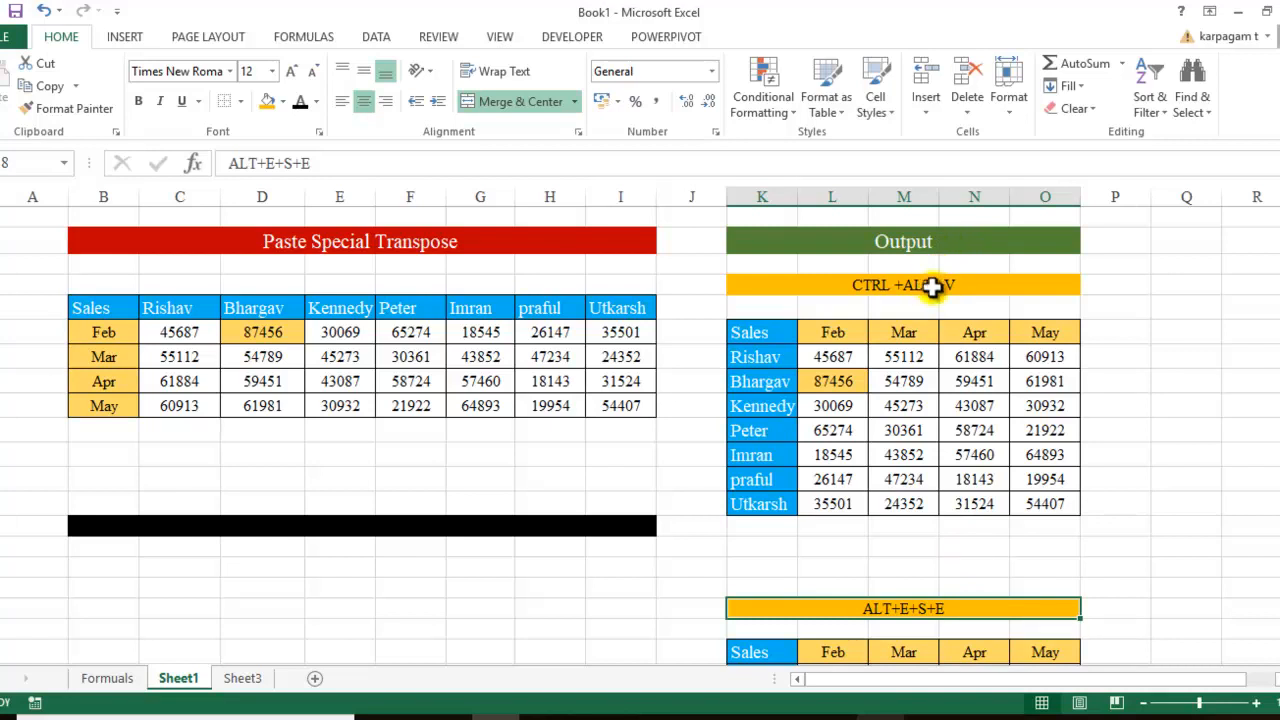
scroll(872, 533, down, 6)
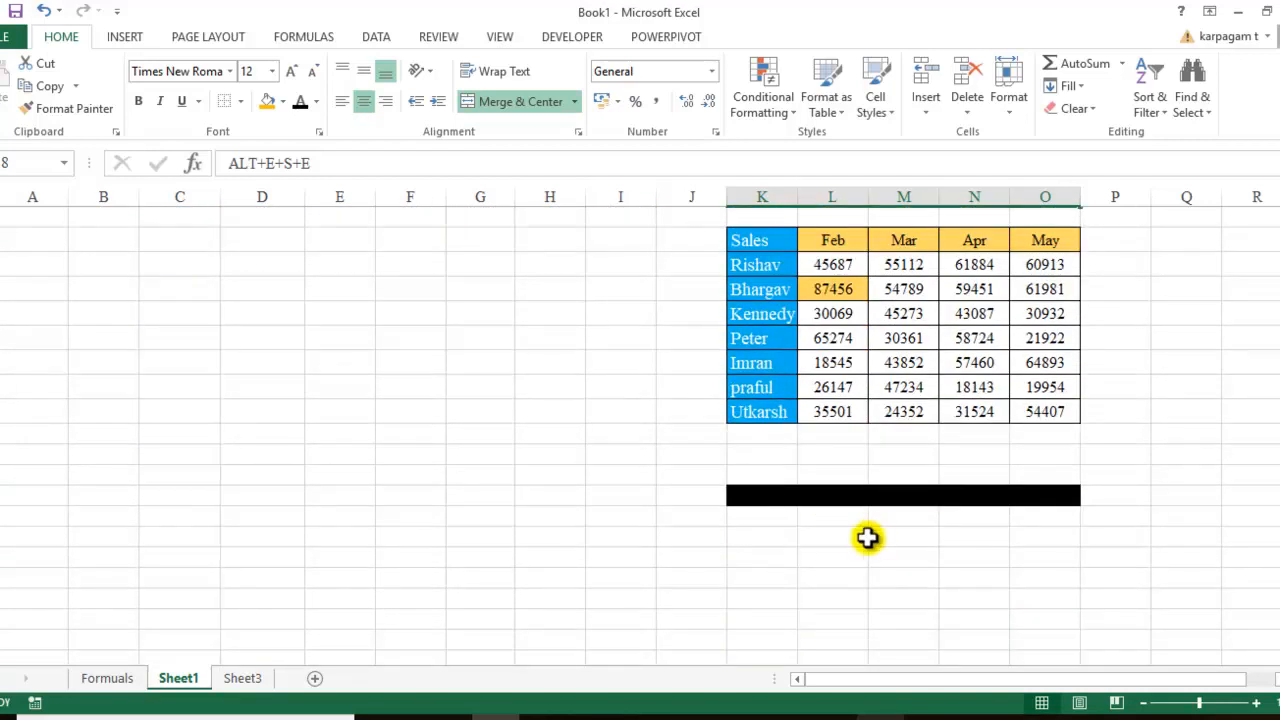
click(766, 543)
scroll(466, 403, up, 6)
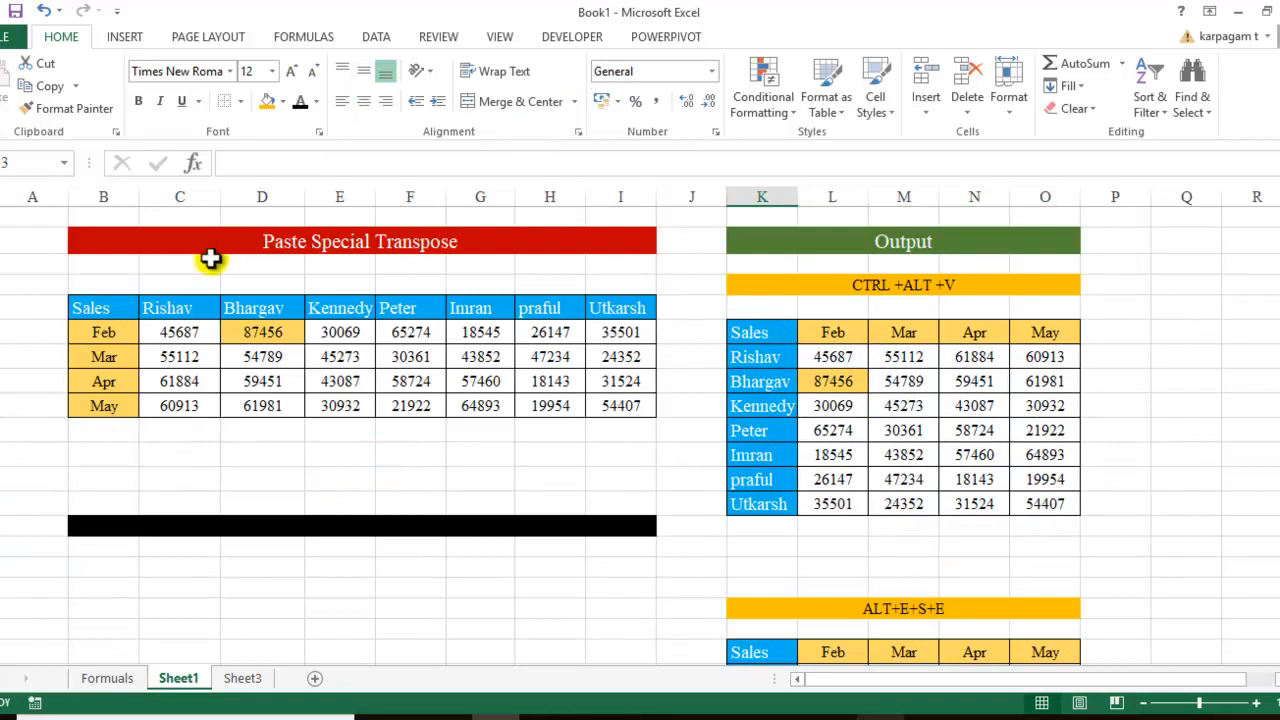
click(100, 678)
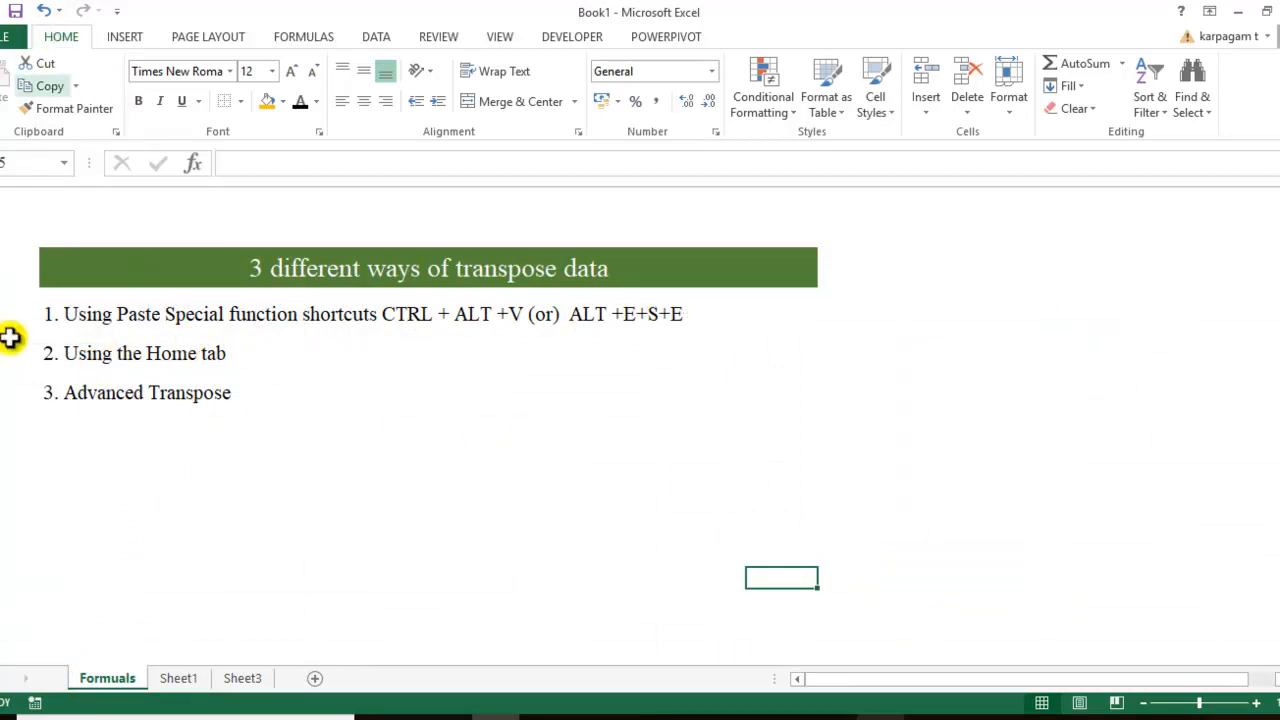
click(178, 680)
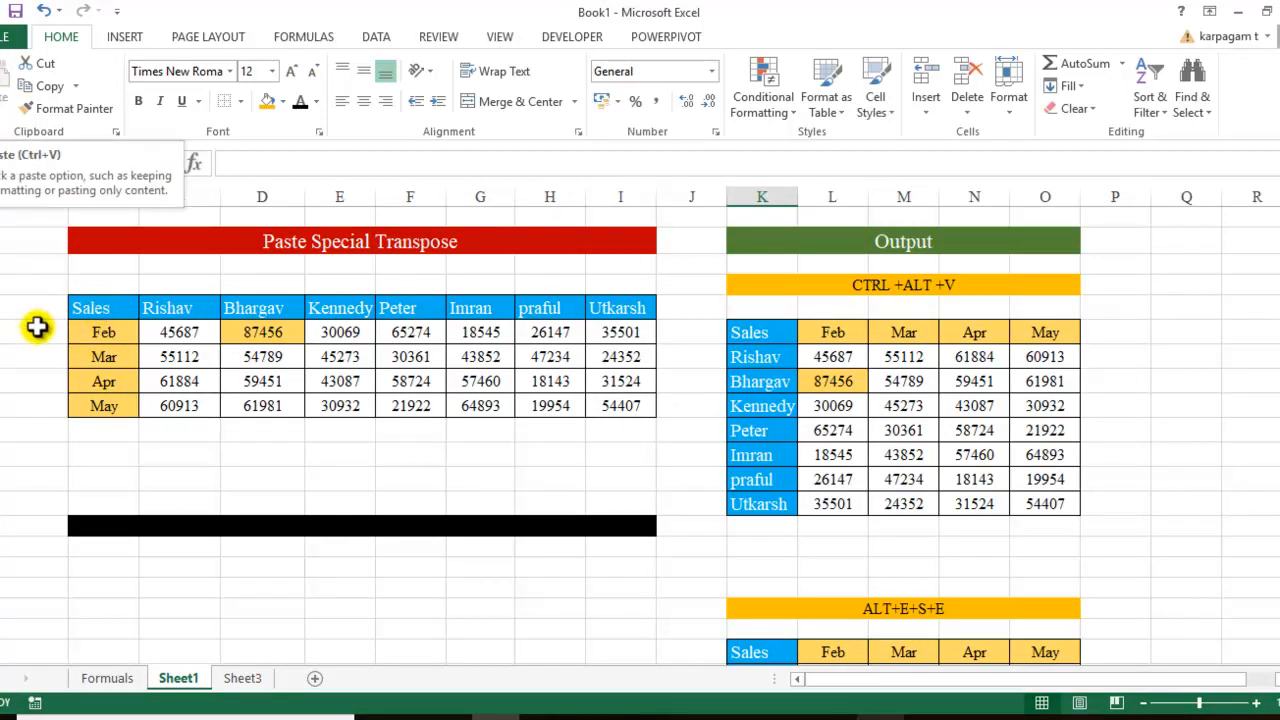
- Copy the sales table B5:I9 and use Paste Special with Transpose to place it at K33
drag(91, 307, 615, 401)
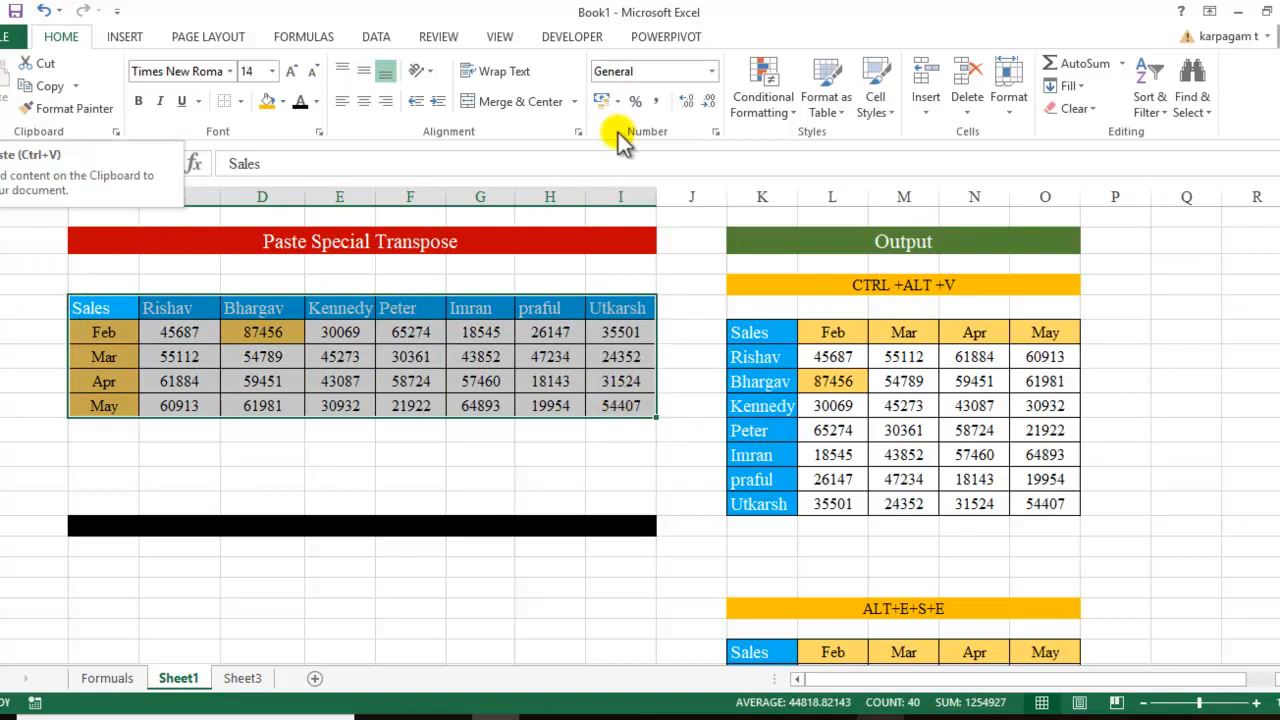
key(ctrl+c)
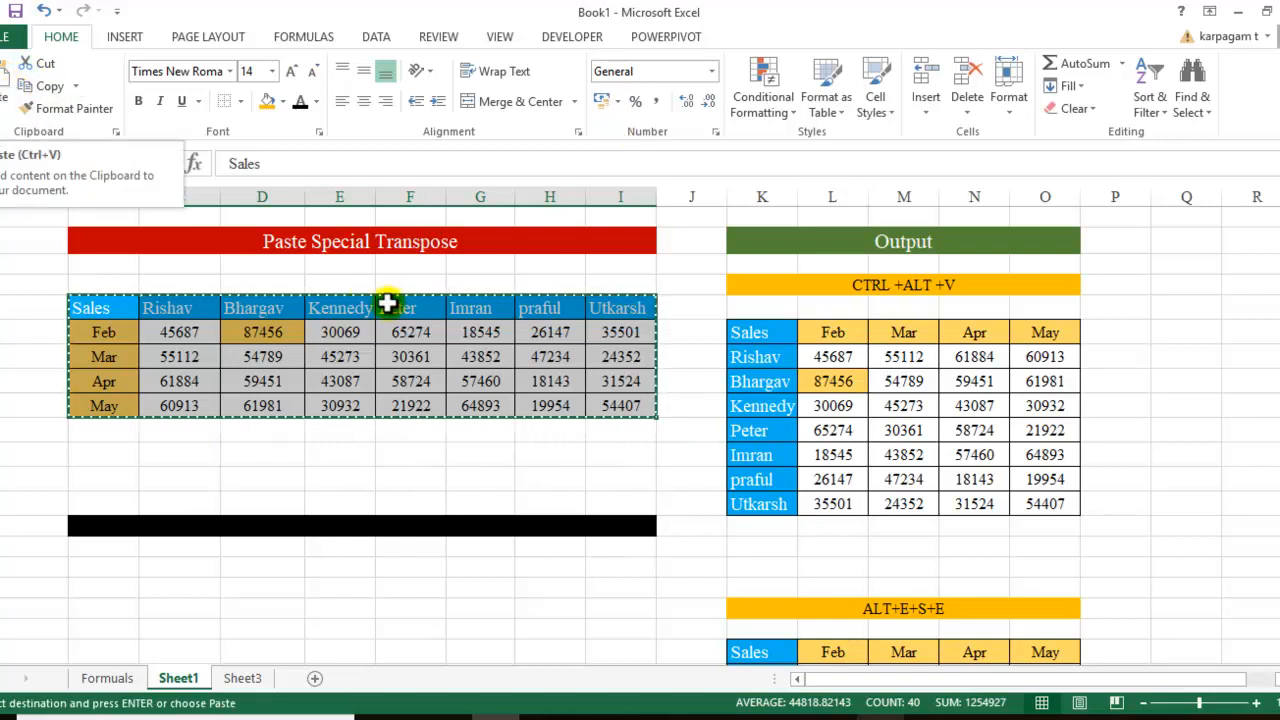
scroll(417, 429, down, 6)
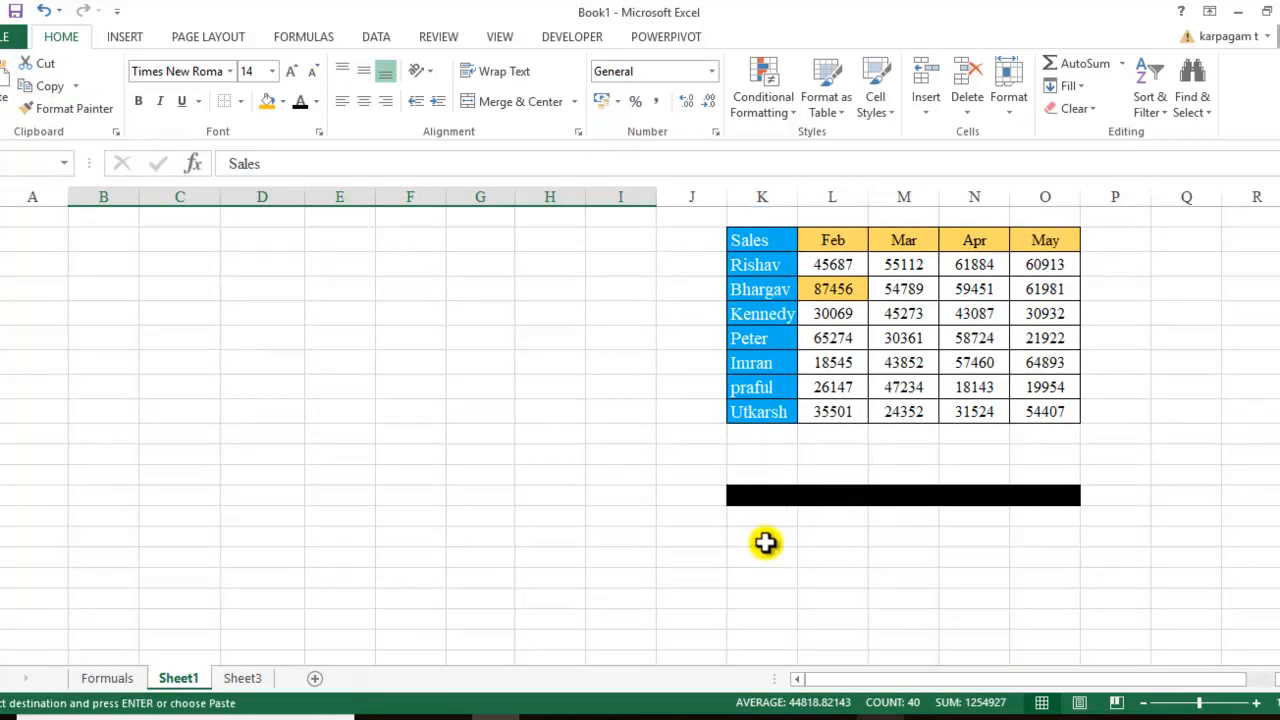
click(765, 542)
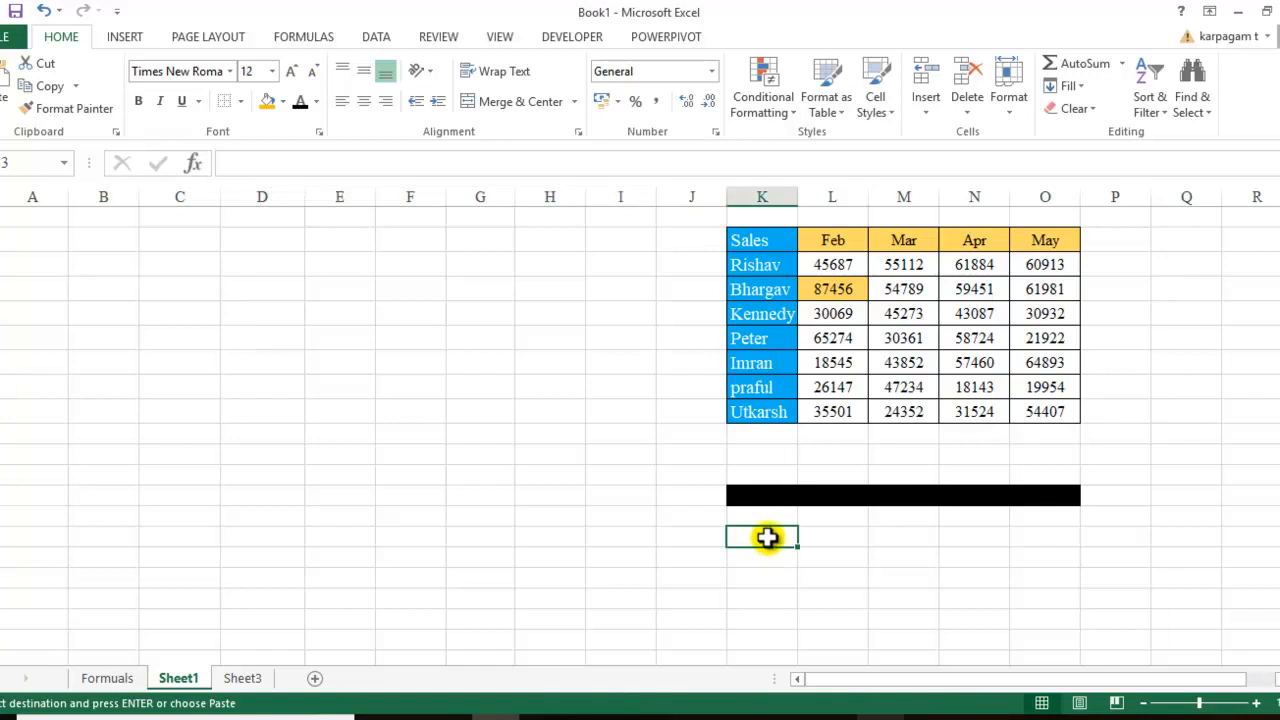
click(8, 105)
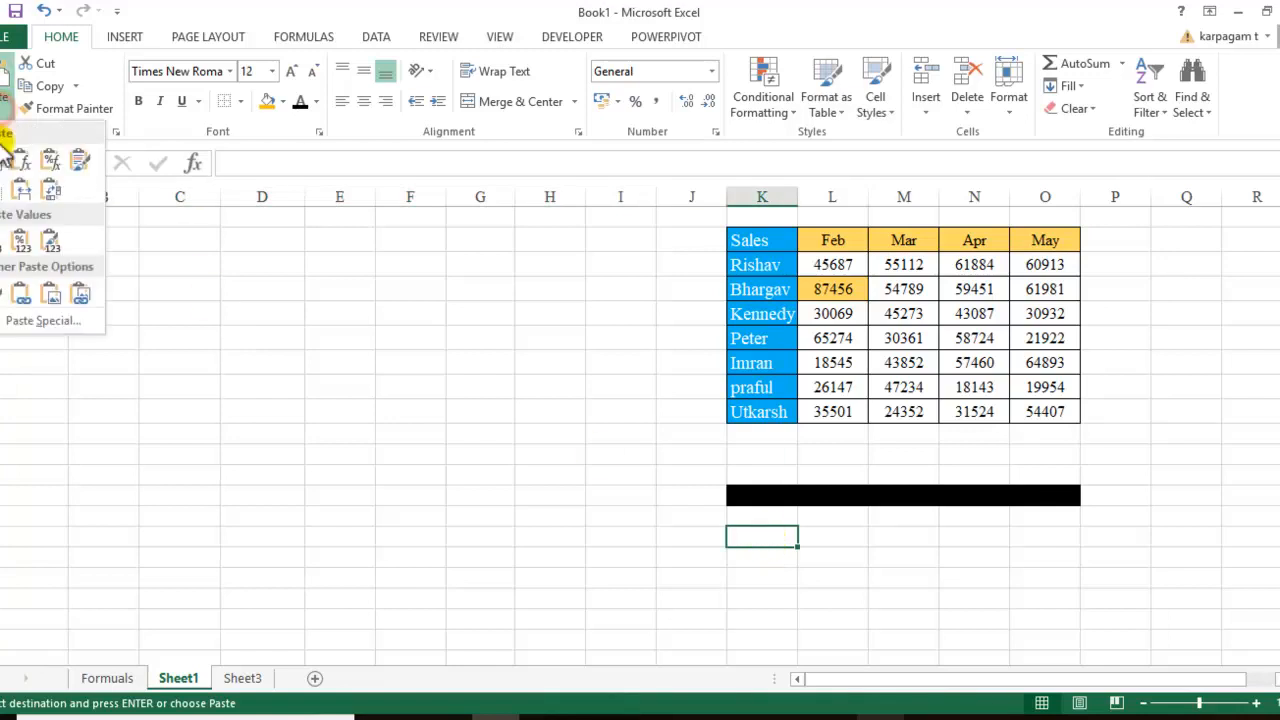
click(48, 321)
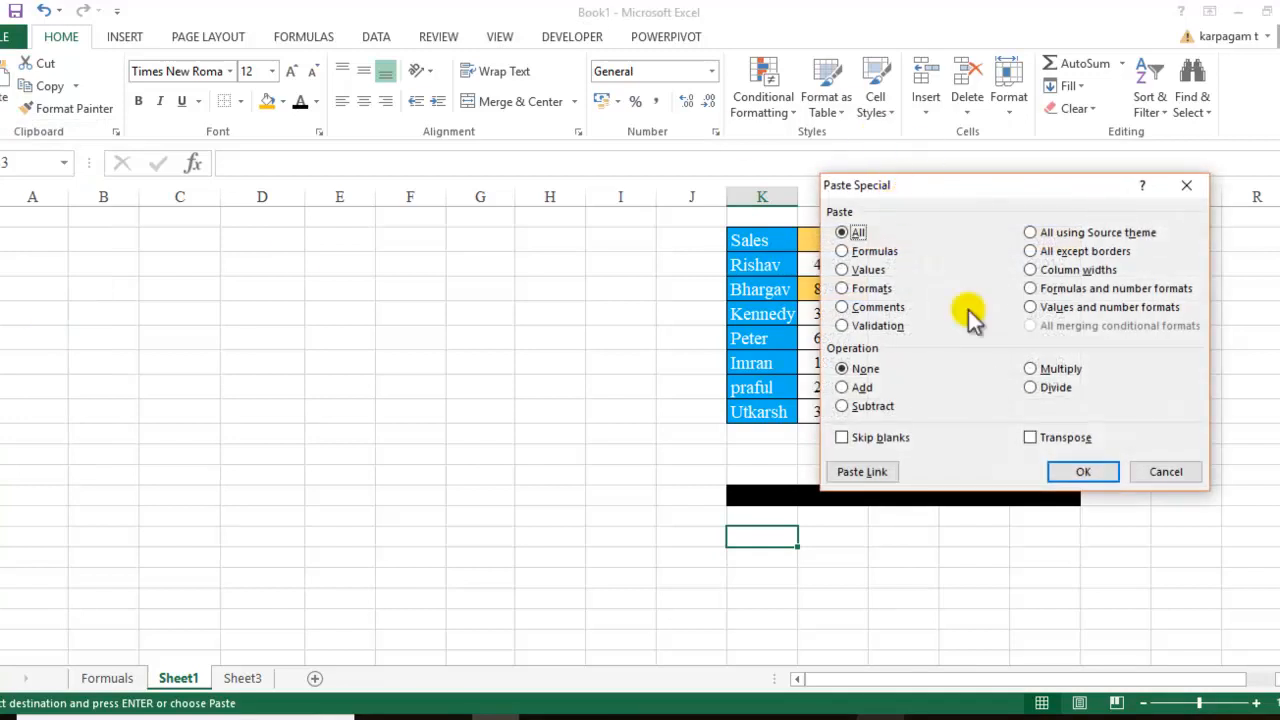
click(1031, 438)
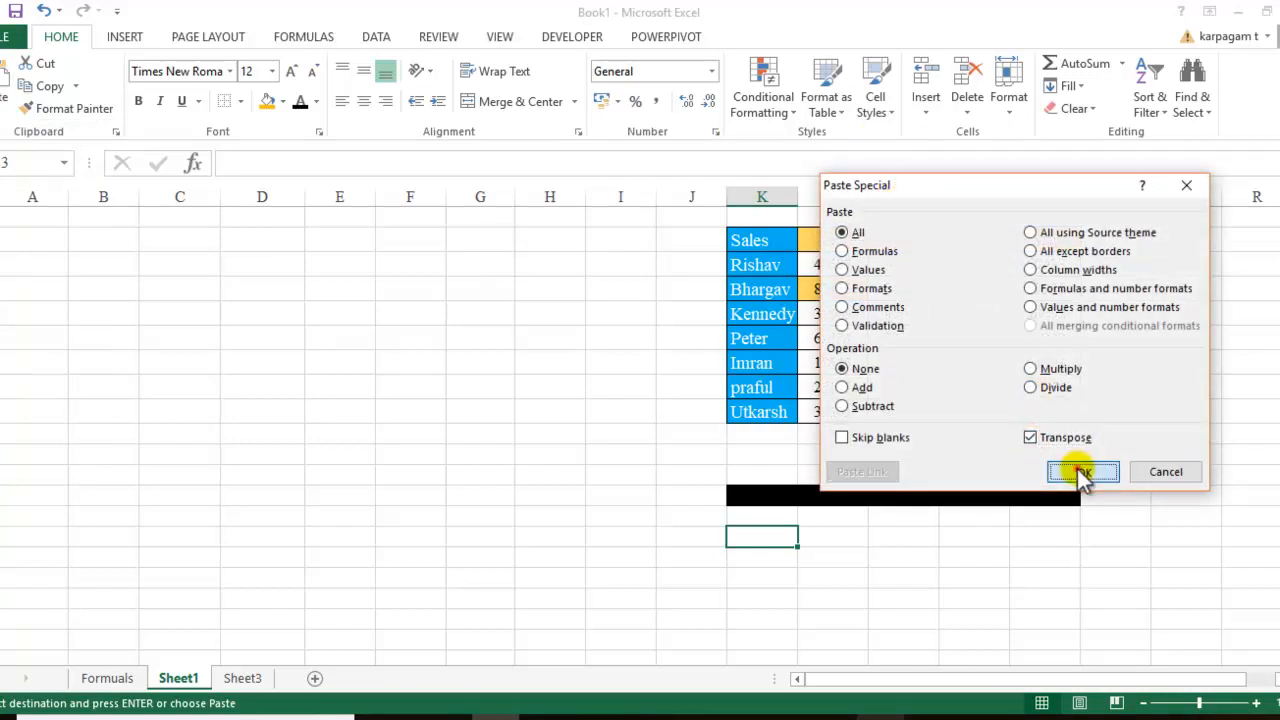
click(1082, 473)
scroll(1014, 583, down, 2)
click(1146, 551)
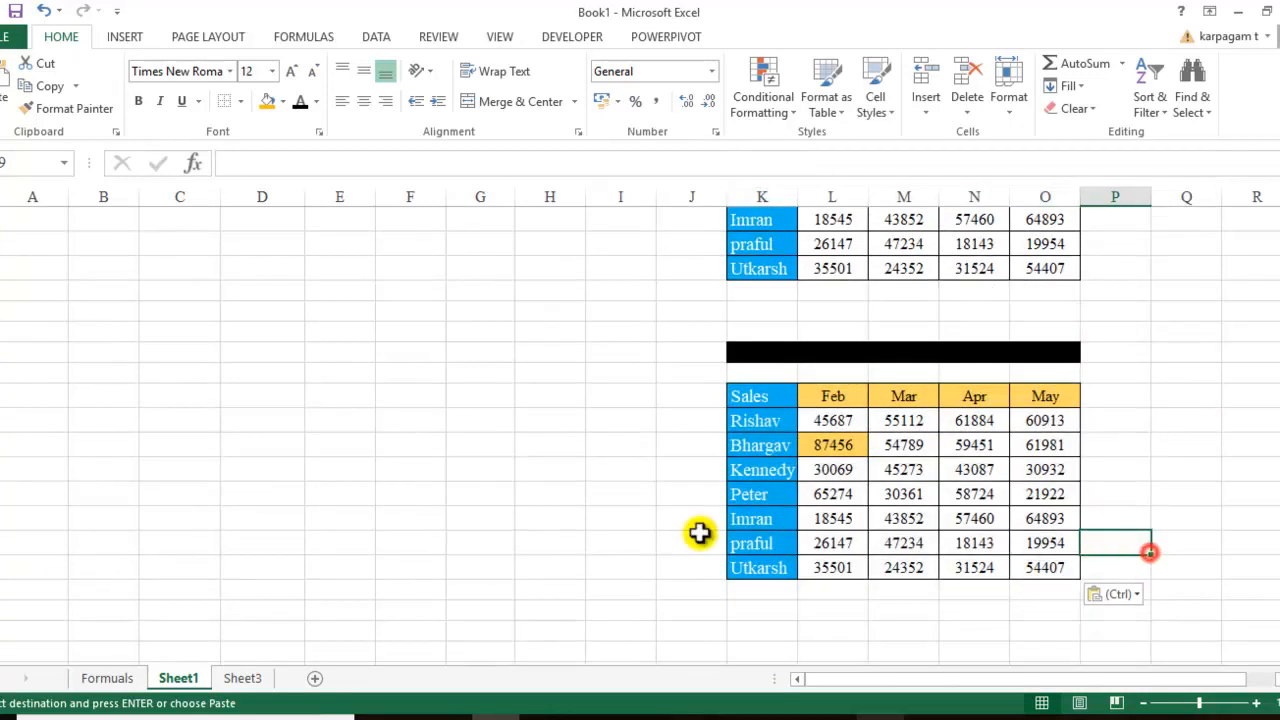
- Change the February sales value in source cell D6 to 23458
scroll(549, 491, up, 4)
click(273, 330)
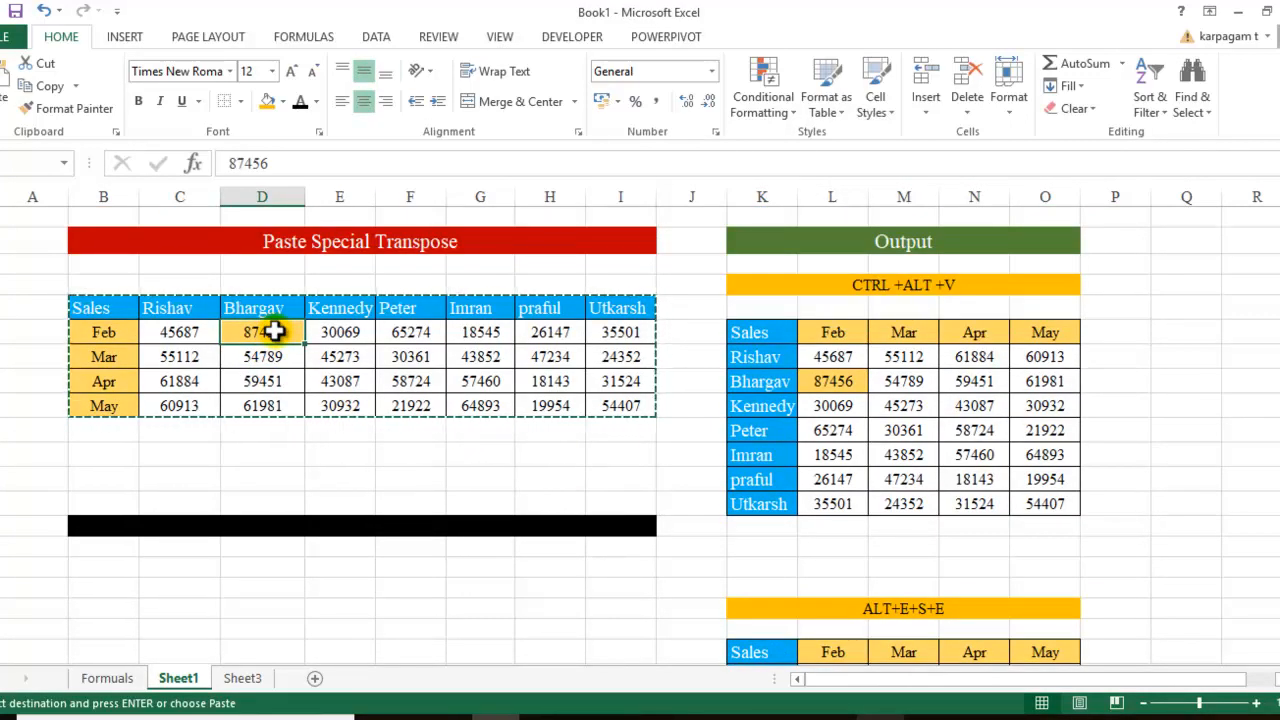
text(23458)
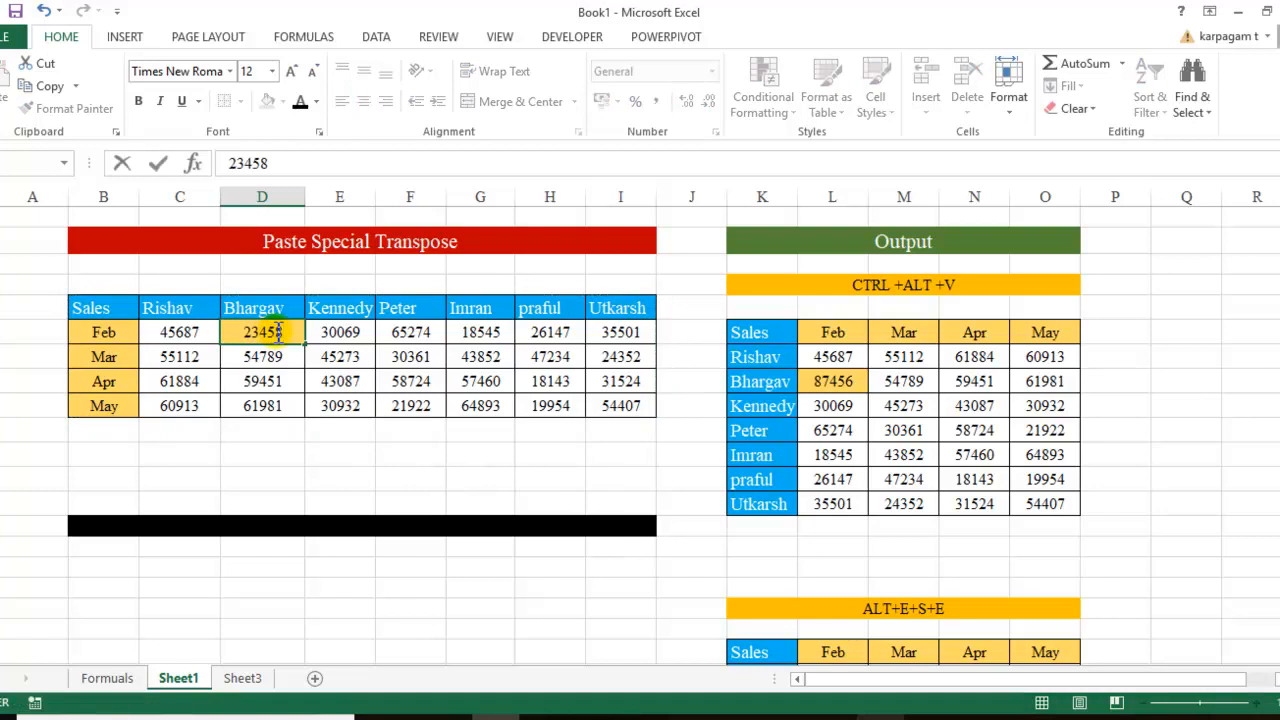
key(Return)
key(Return)
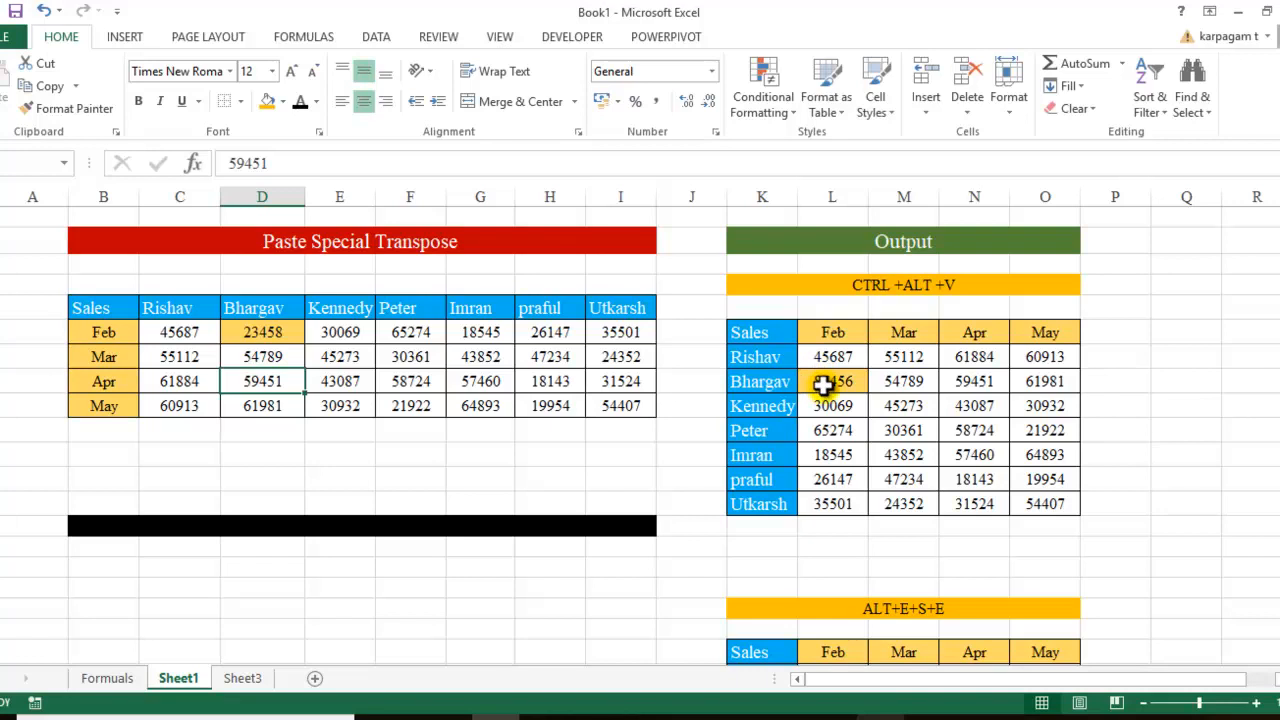
- Compare the February values in the pasted outputs with edited source cell D6, and check the third transpose method on the Formuals sheet
scroll(821, 390, down, 5)
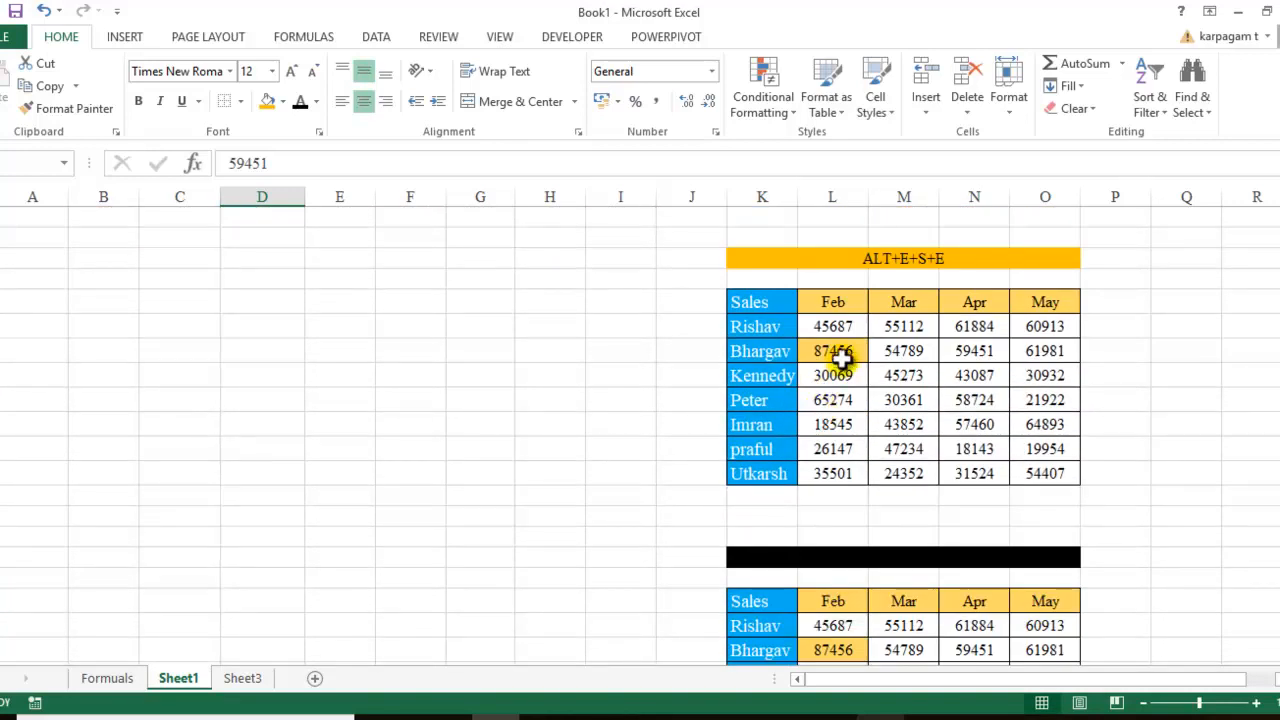
click(840, 354)
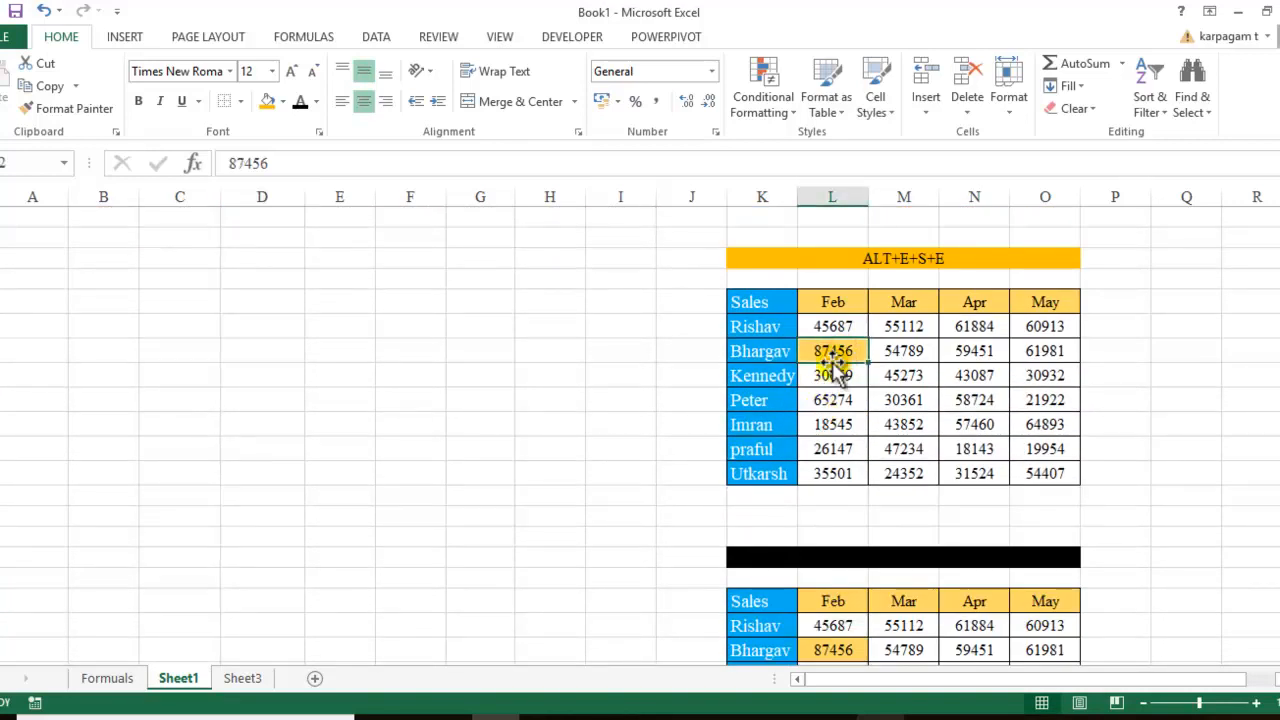
scroll(548, 562, up, 2)
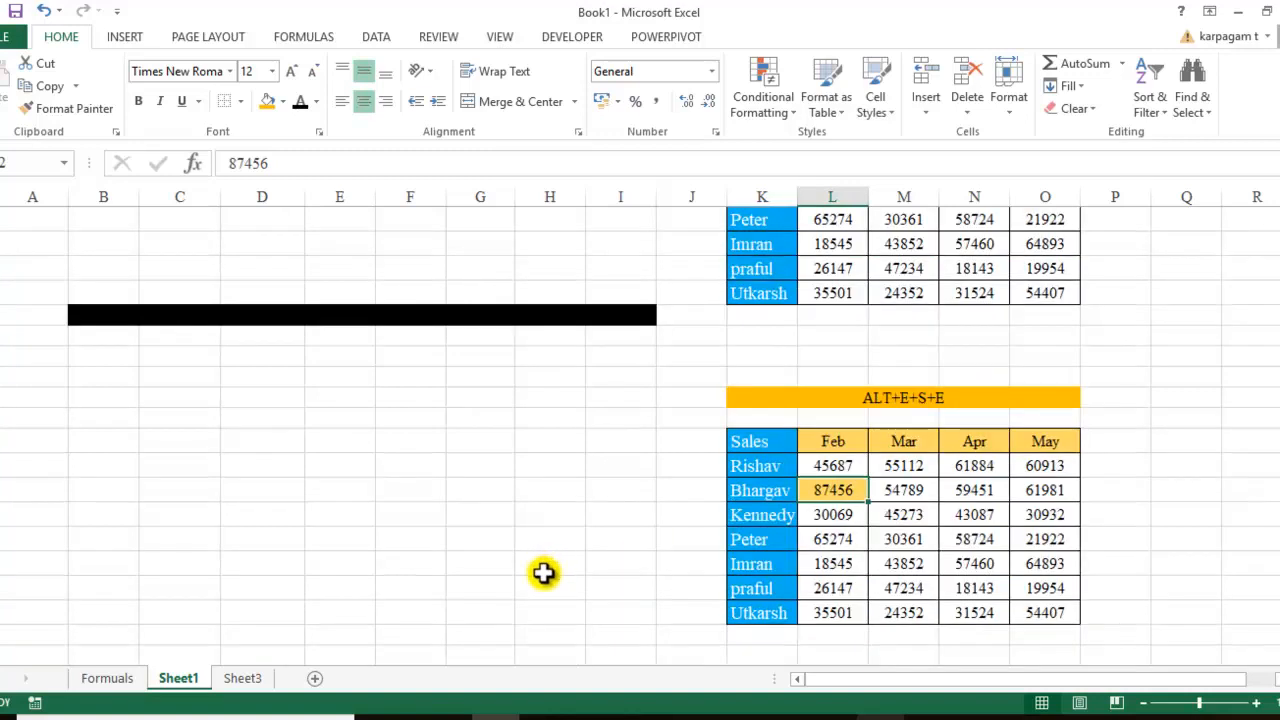
click(106, 678)
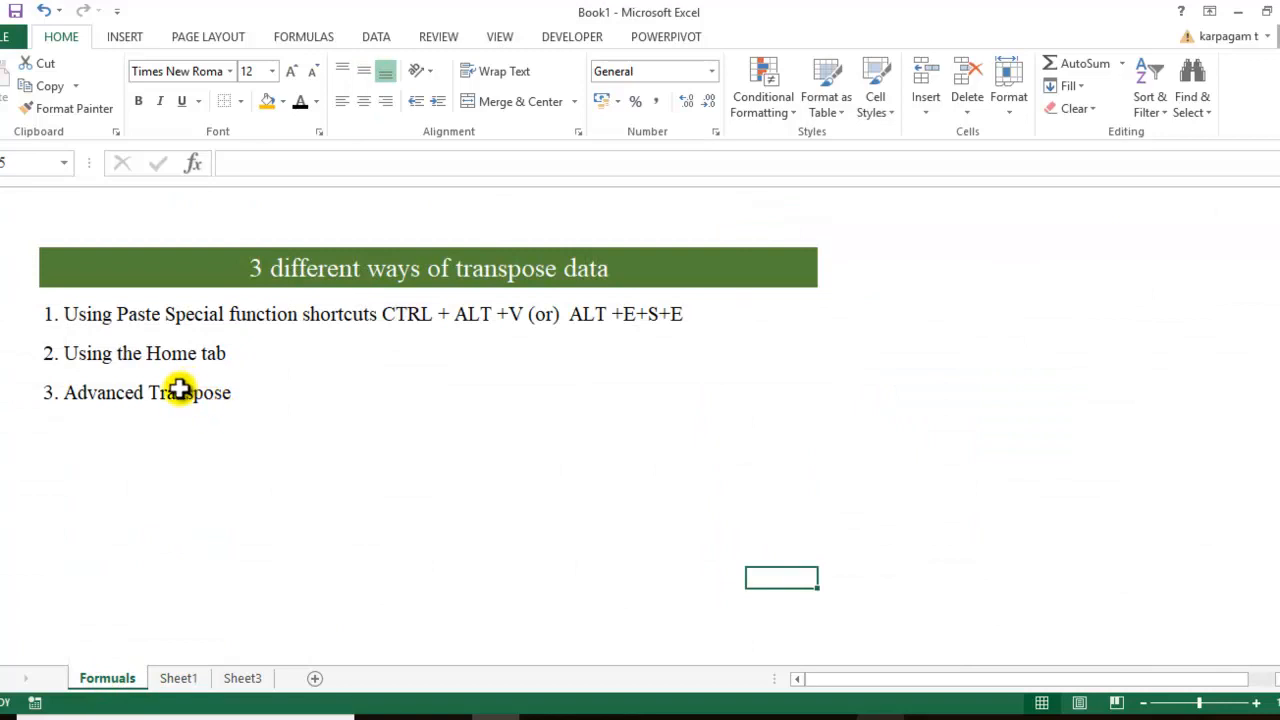
click(178, 678)
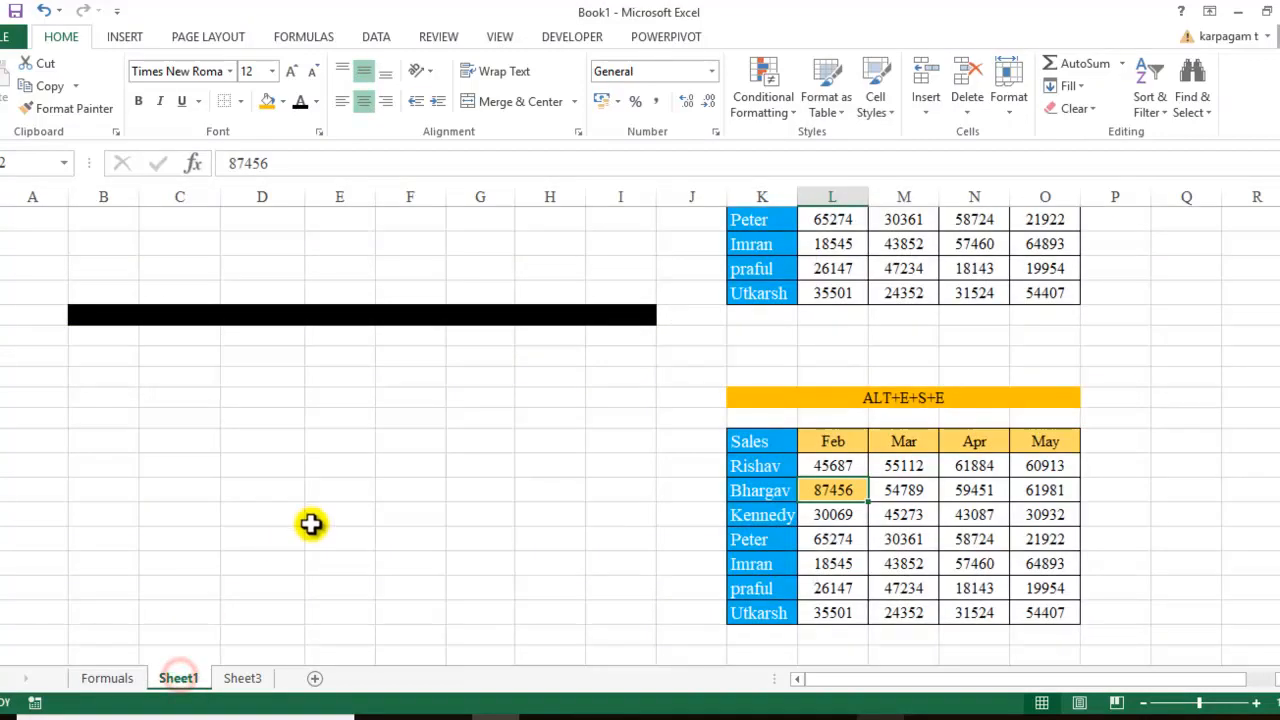
scroll(309, 520, up, 3)
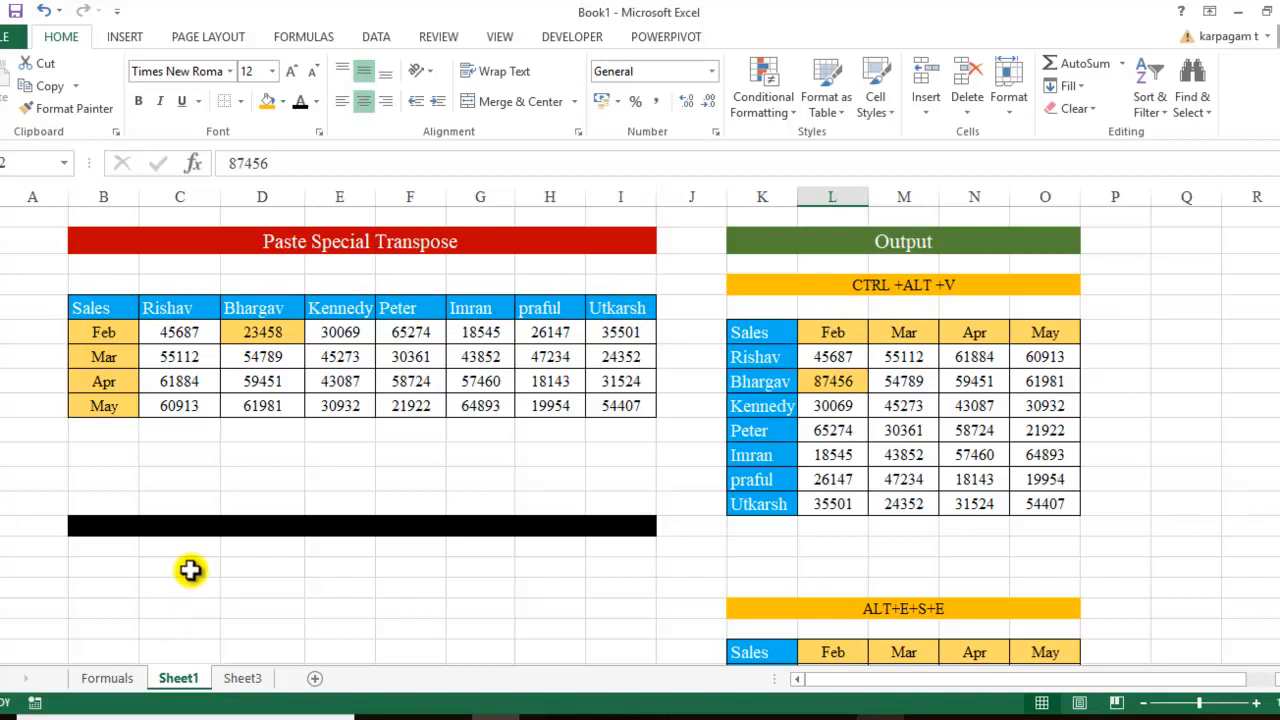
scroll(190, 570, down, 1)
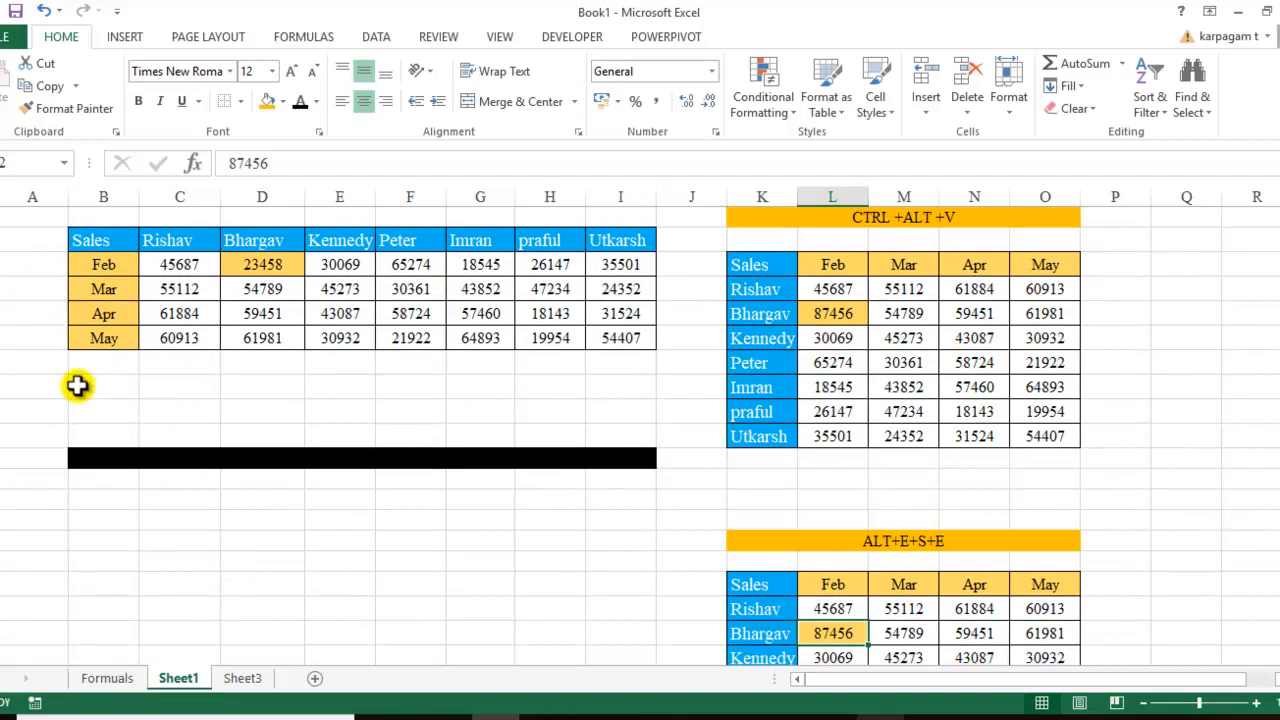
scroll(107, 392, up, 1)
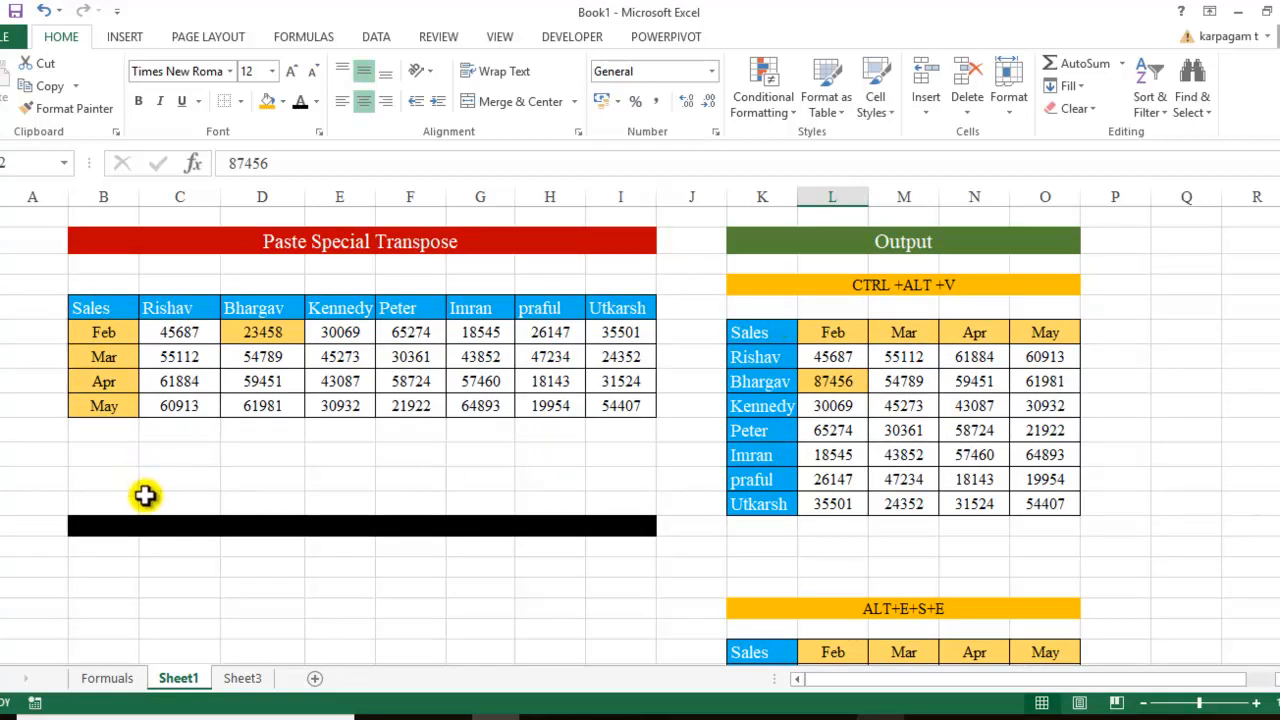
- Enter =TRANSPOSE(B5:I9) as an array formula across B17:F24, below the black bar under the source table
scroll(145, 495, down, 2)
drag(103, 450, 383, 614)
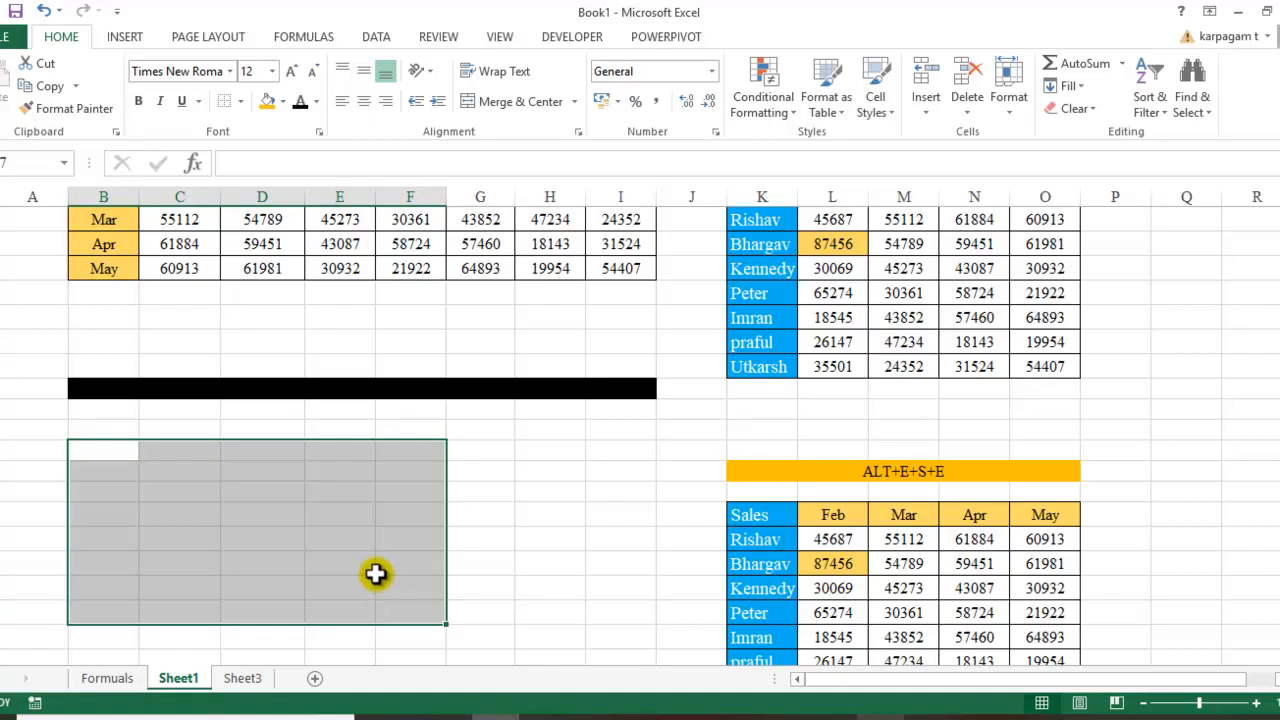
scroll(225, 513, up, 2)
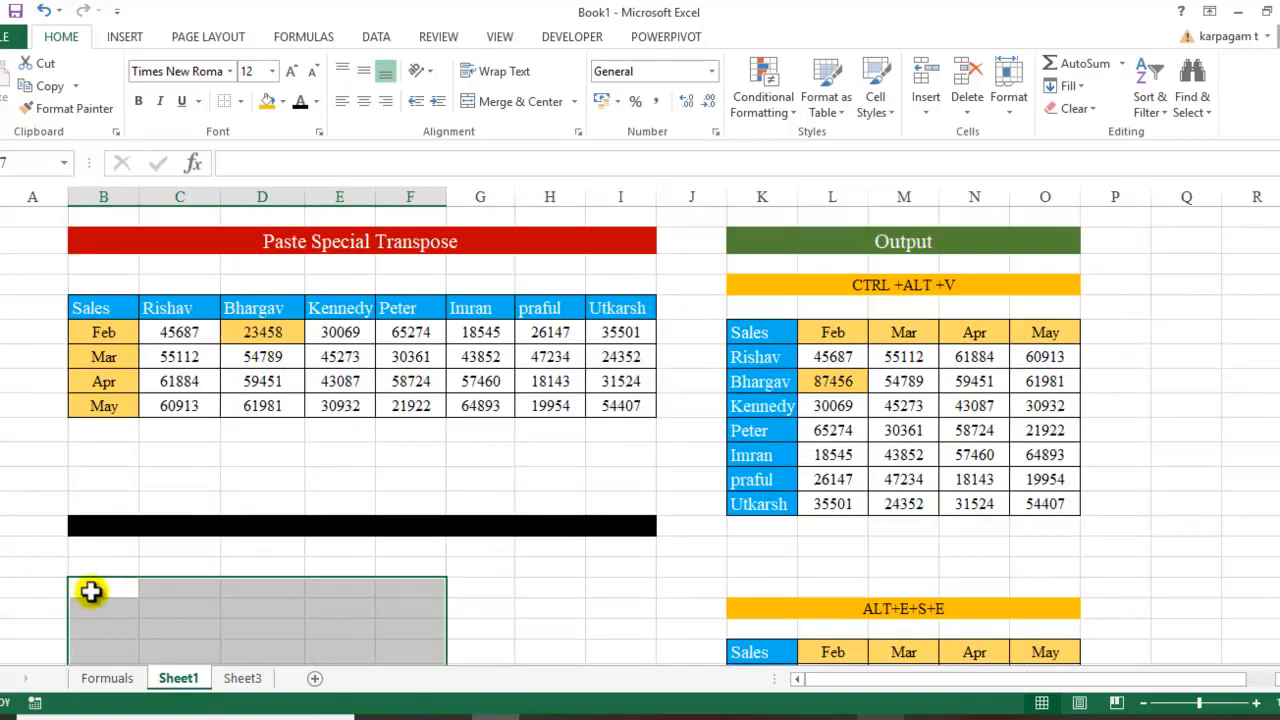
text(=)
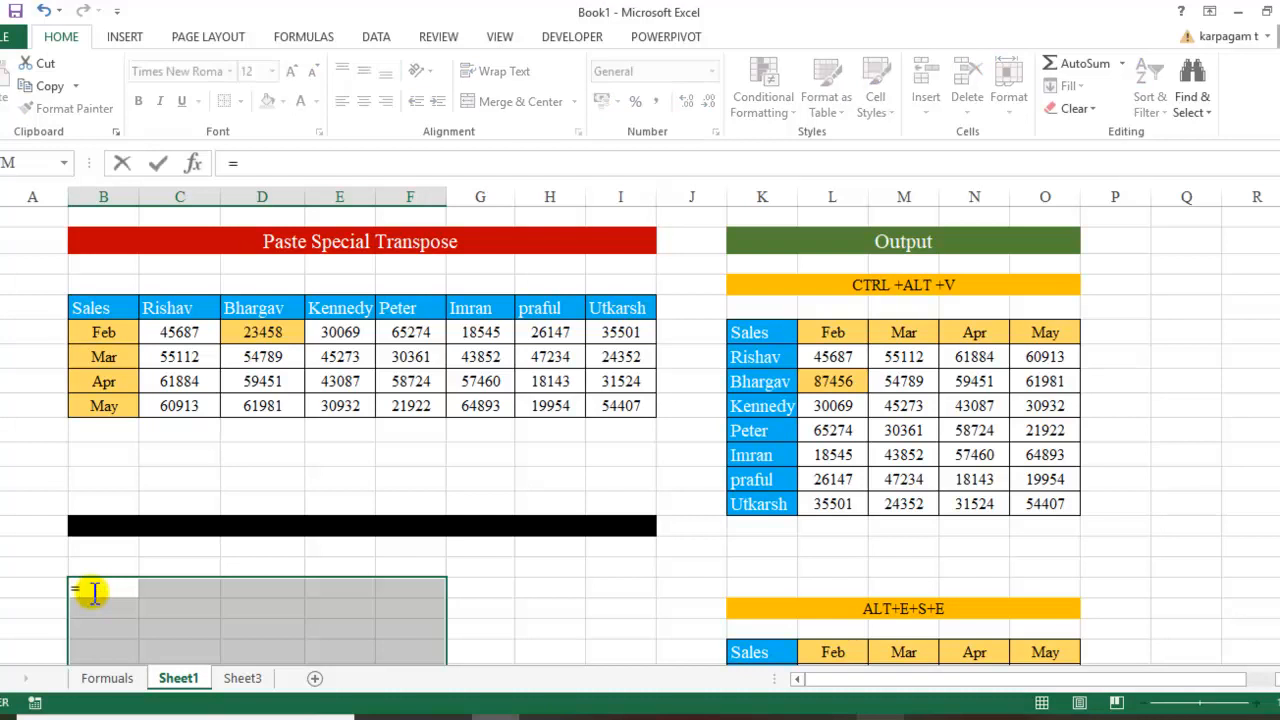
text(tra)
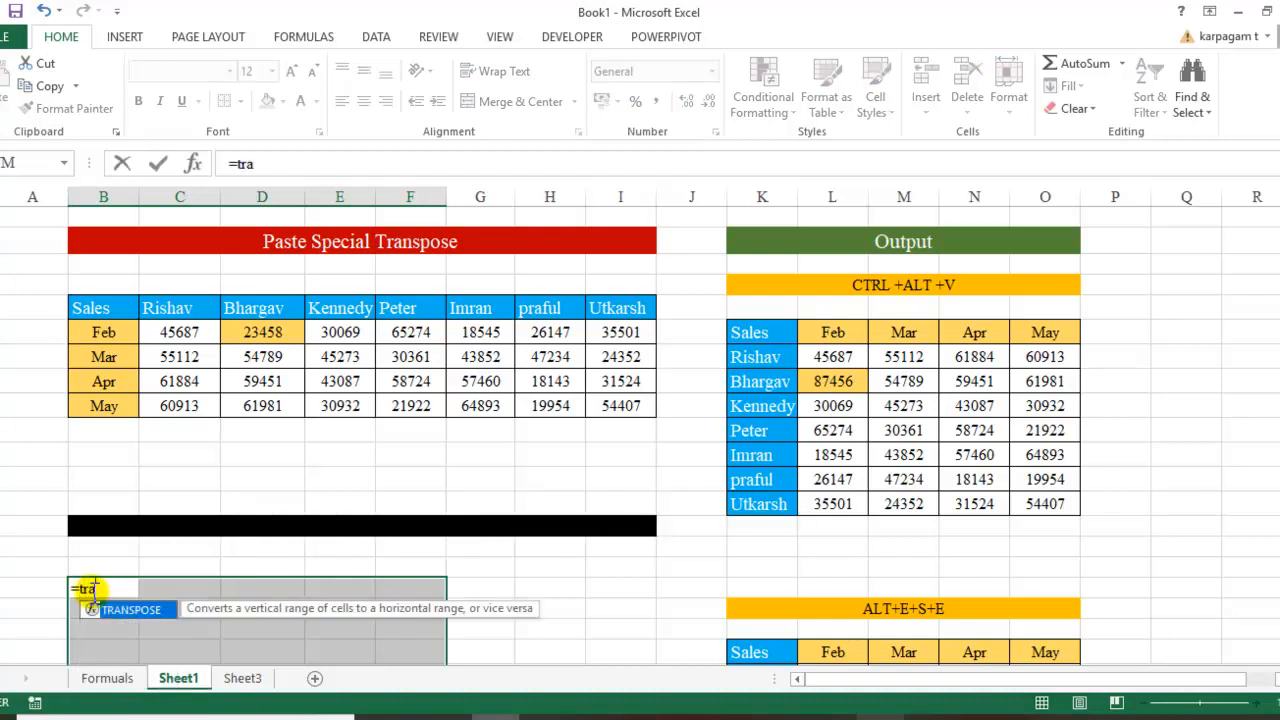
key(Tab)
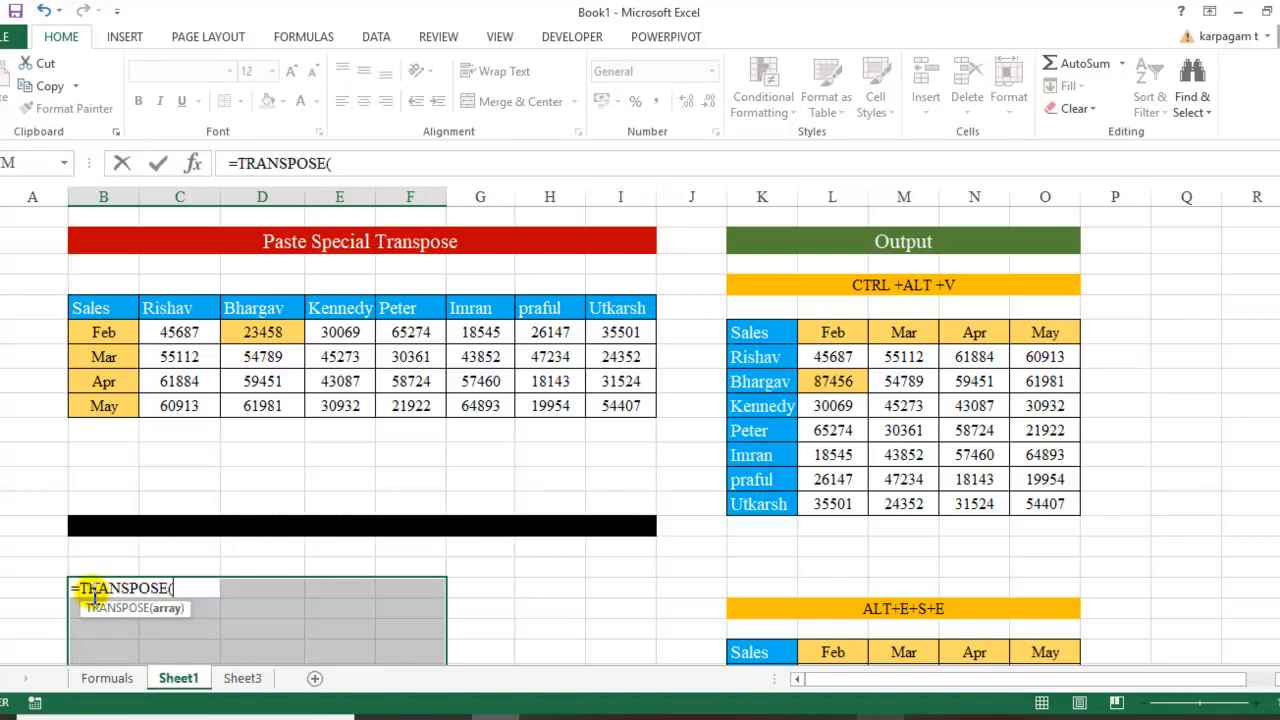
drag(91, 309, 618, 402)
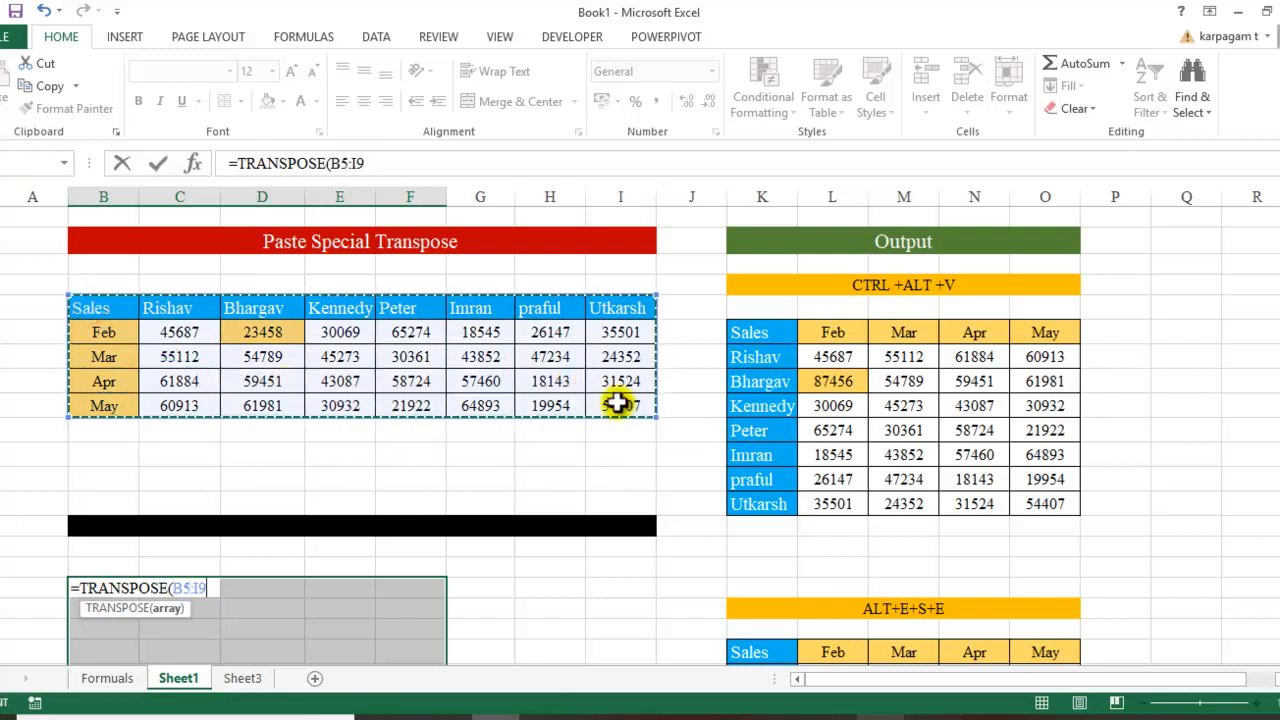
text())
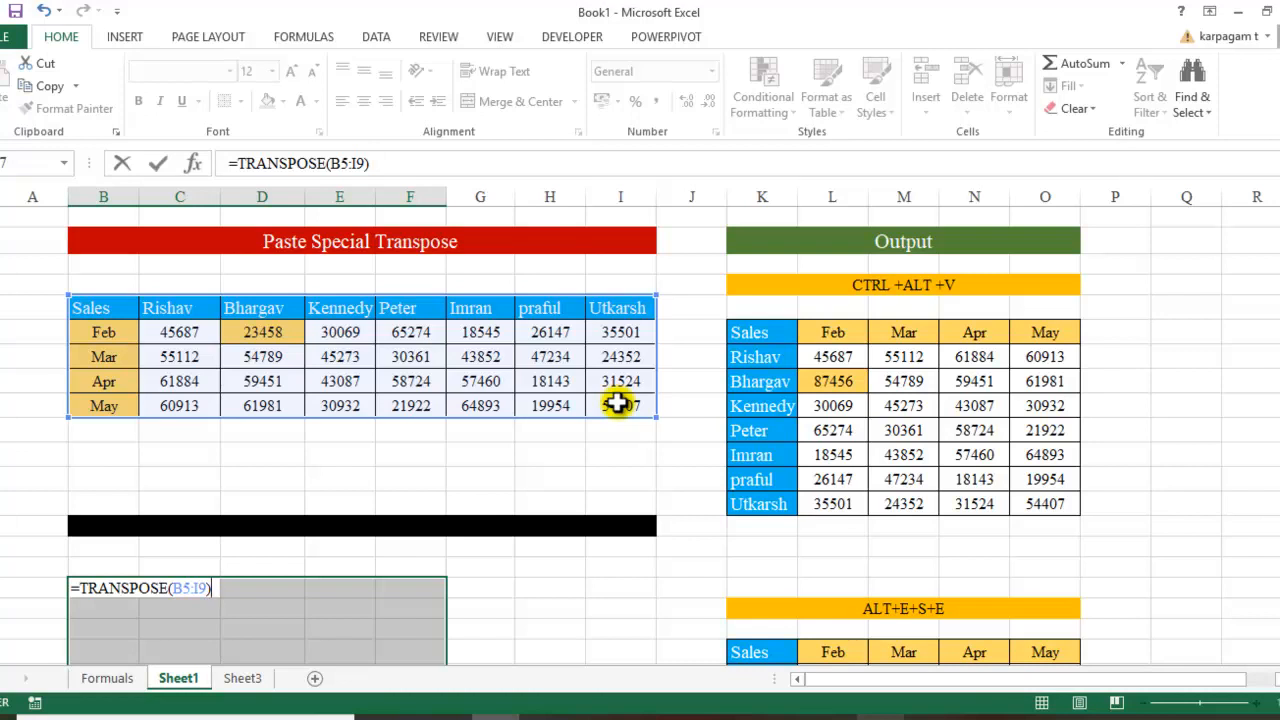
key(ctrl+shift+Return)
- Highlight cell C19 in the formula-based transposed table, the counterpart of source cell D6, with a yellow fill
scroll(355, 545, down, 2)
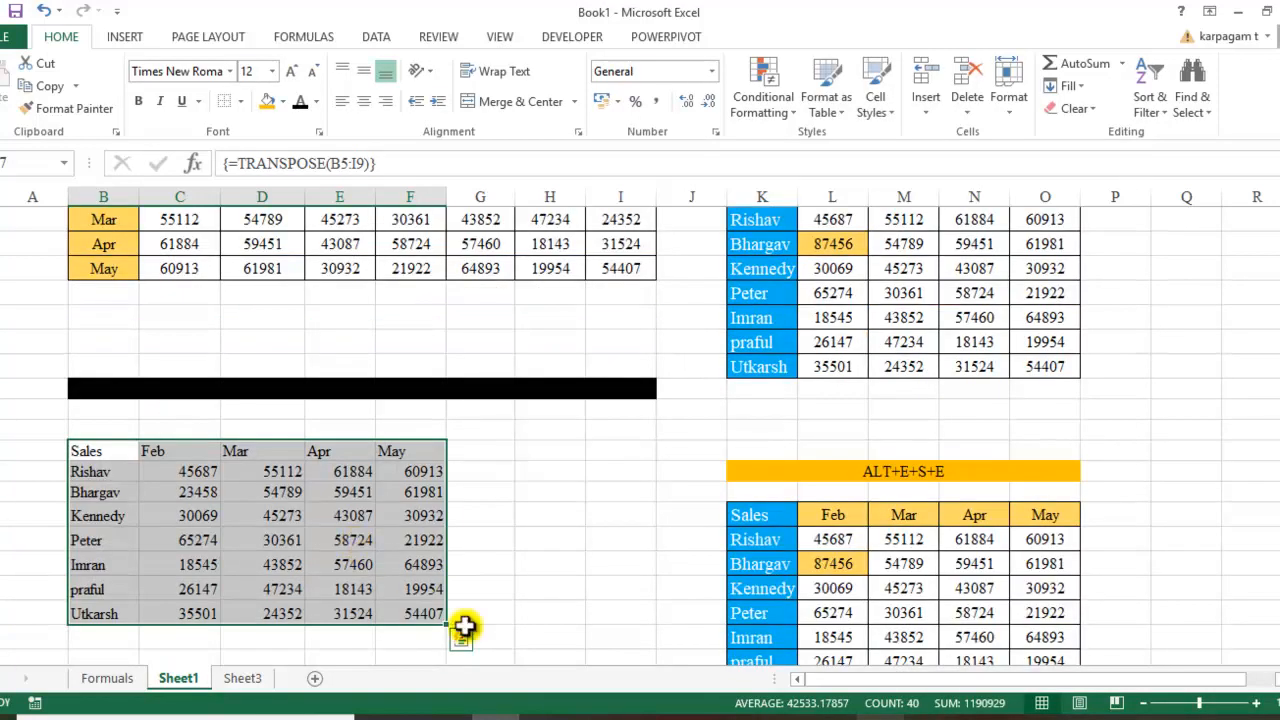
scroll(518, 448, up, 2)
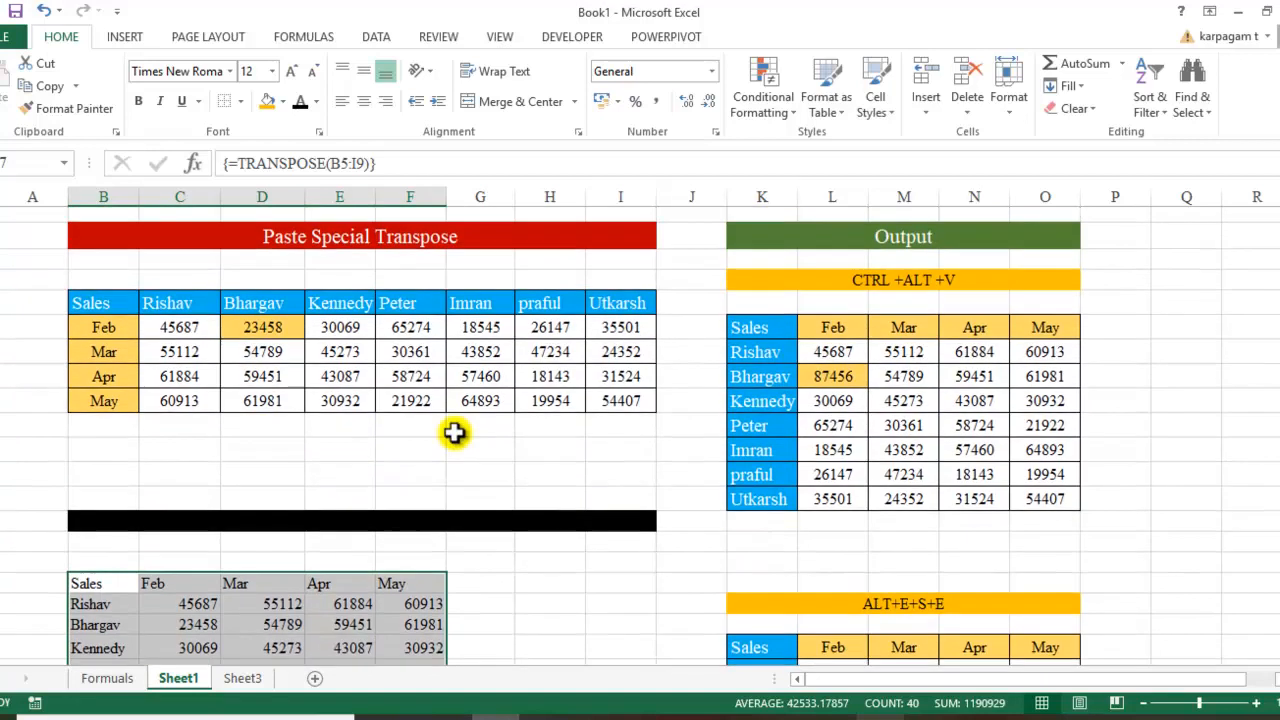
scroll(263, 434, down, 2)
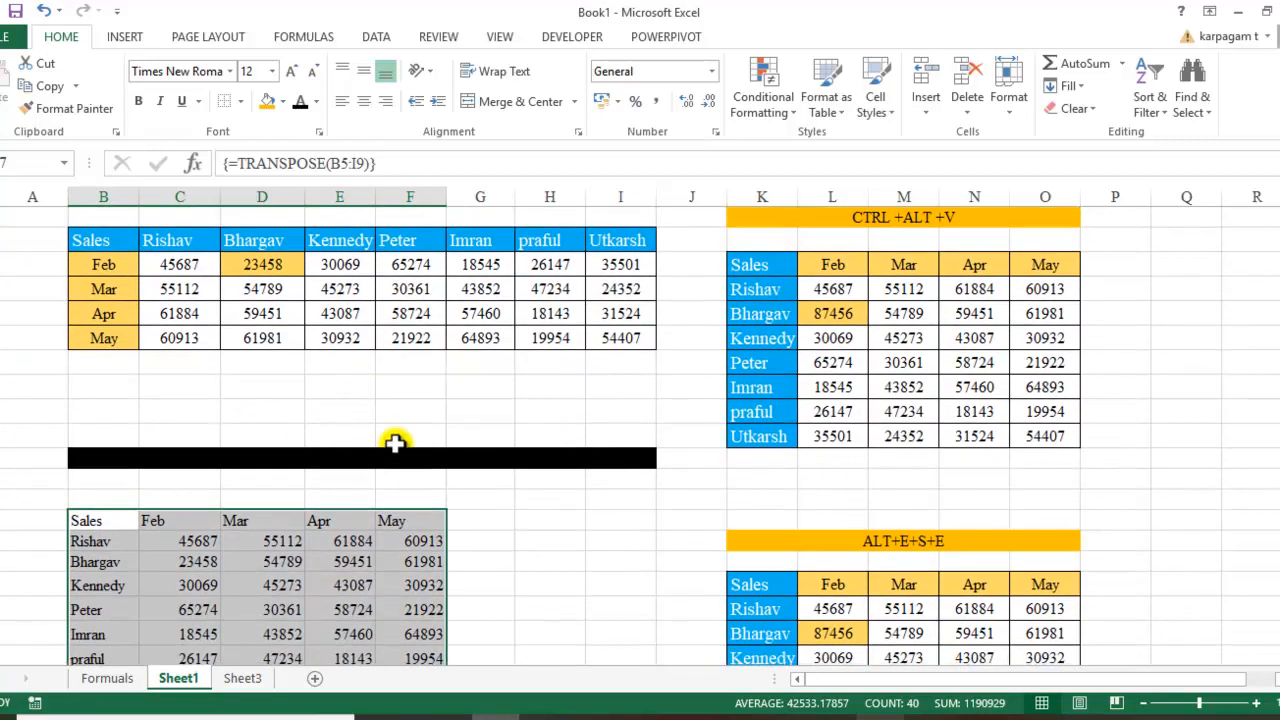
click(270, 263)
click(200, 561)
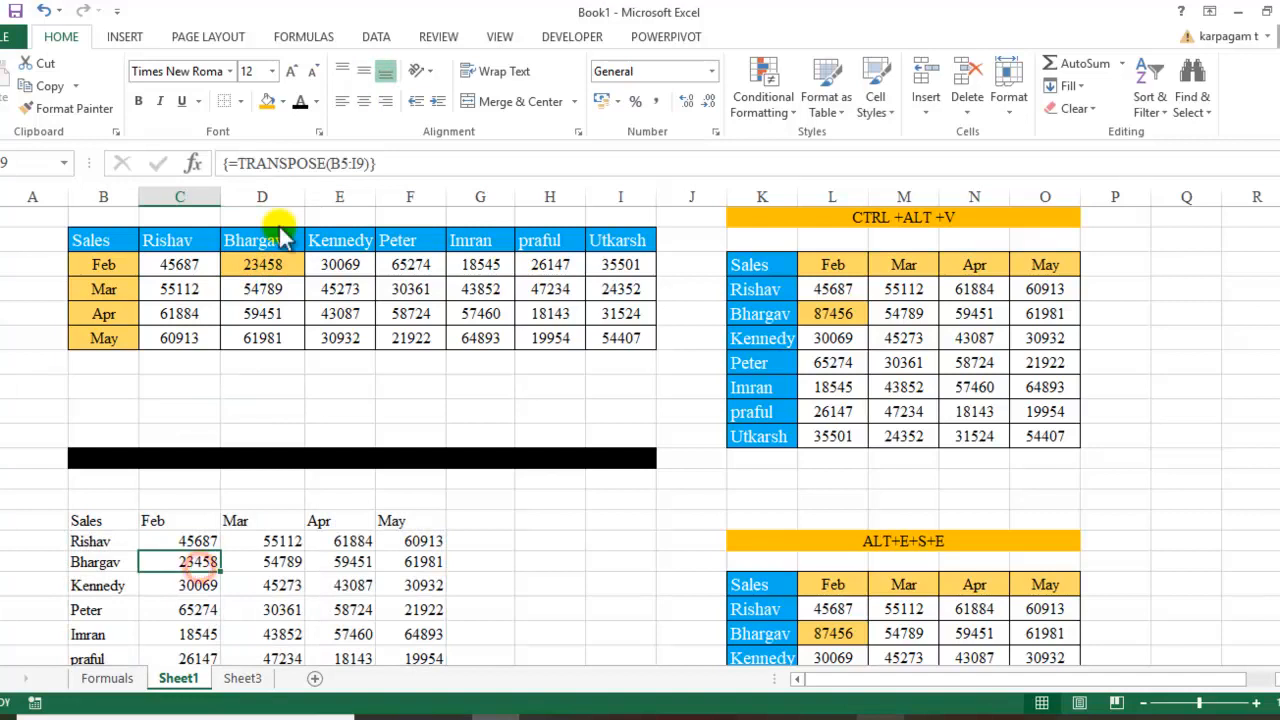
click(267, 102)
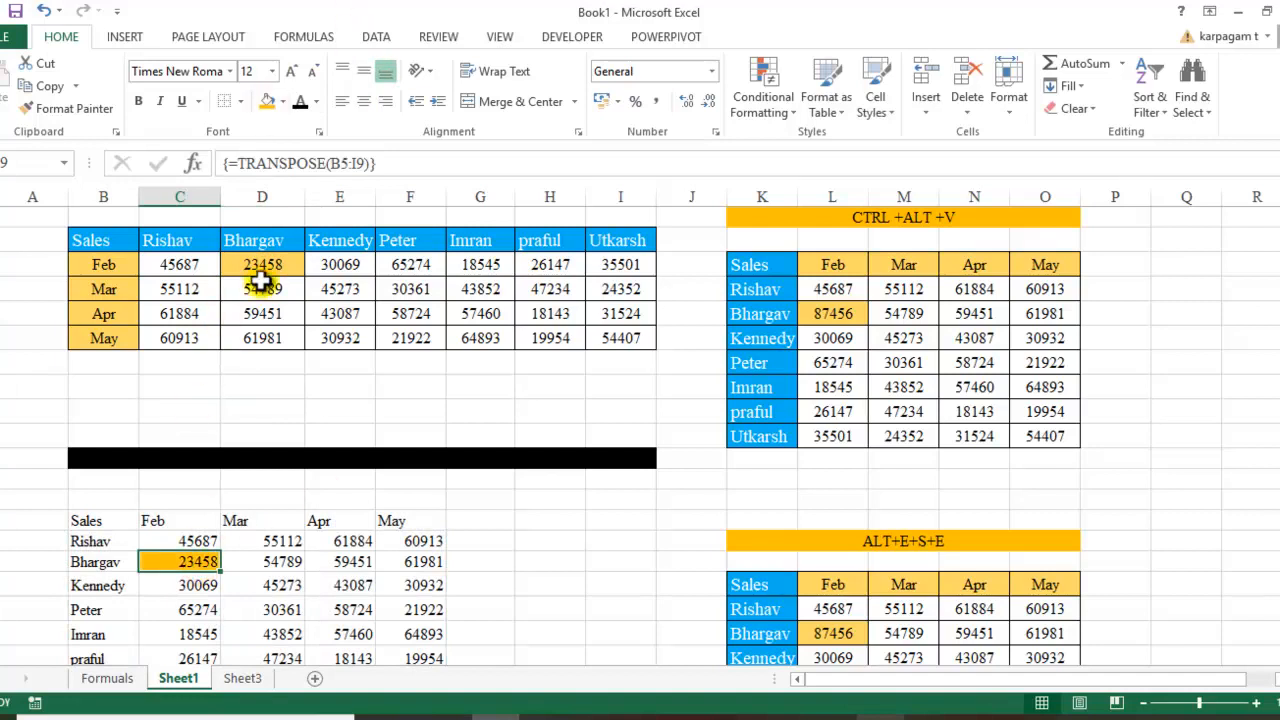
click(283, 102)
click(317, 249)
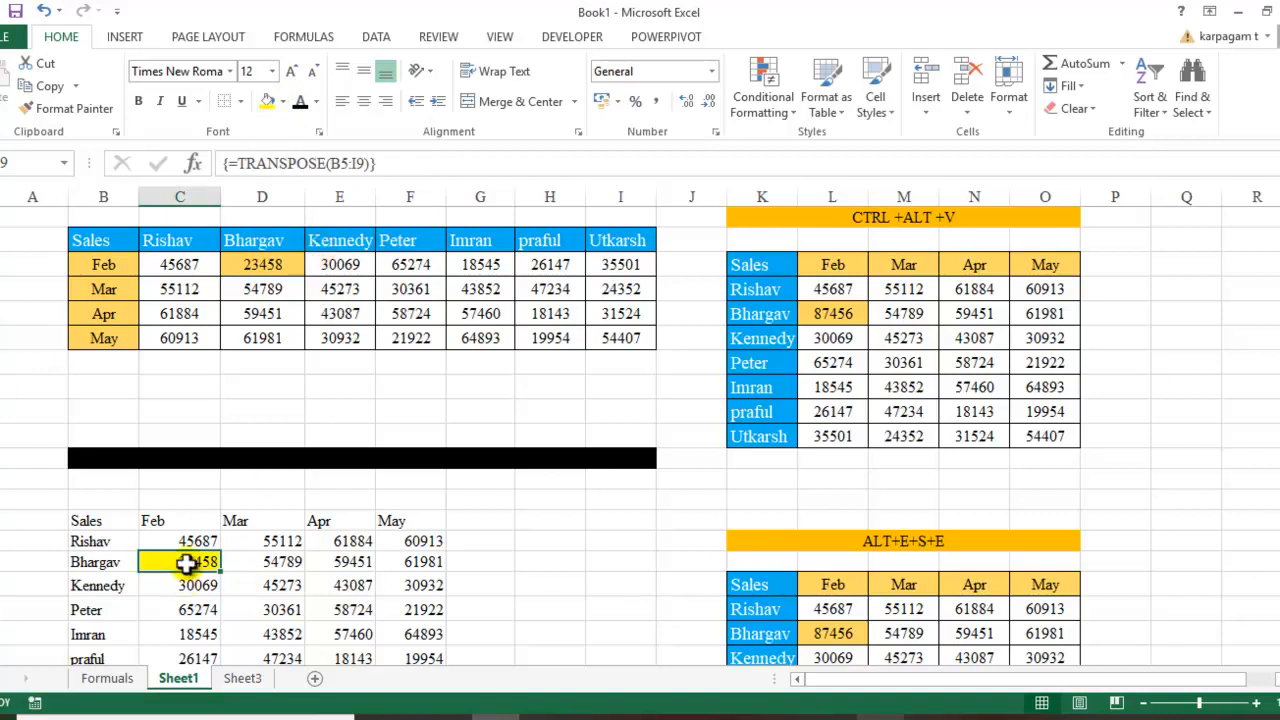
- Change source cell D6 to 74586 and check the linked value in the transposed array
click(248, 265)
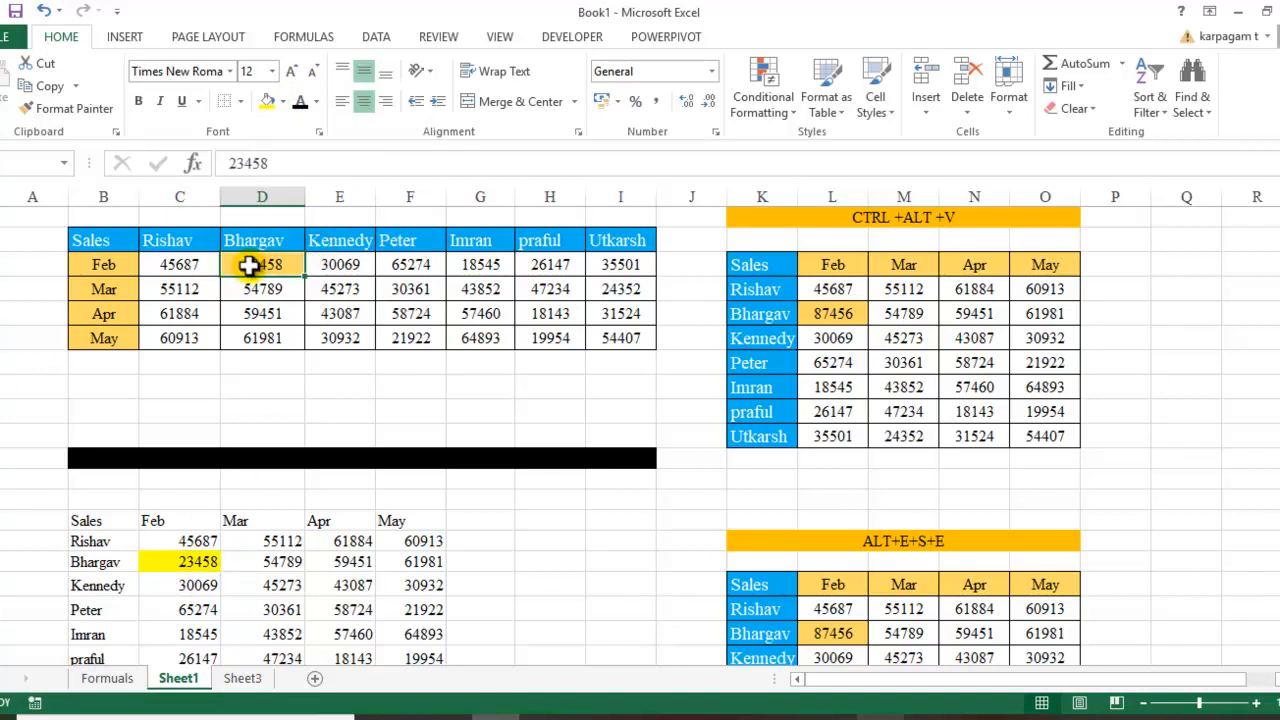
text(74)
key(Return)
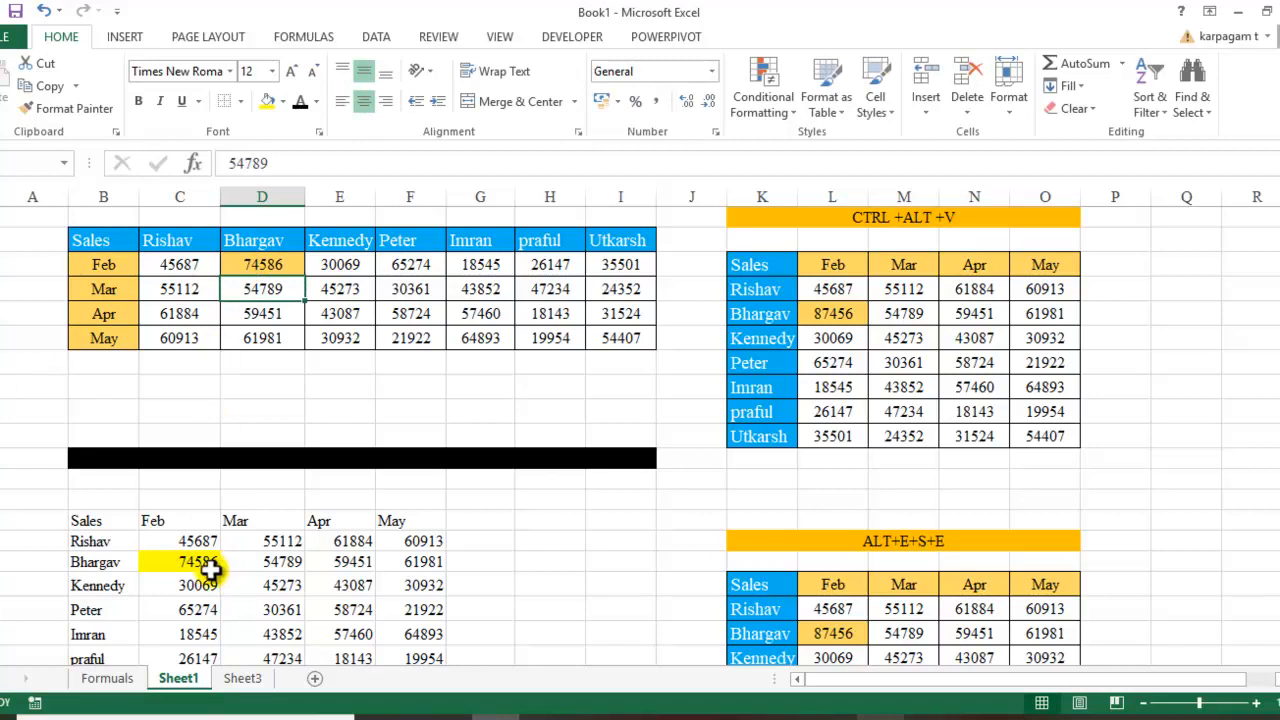
scroll(211, 568, down, 2)
scroll(409, 386, up, 1)
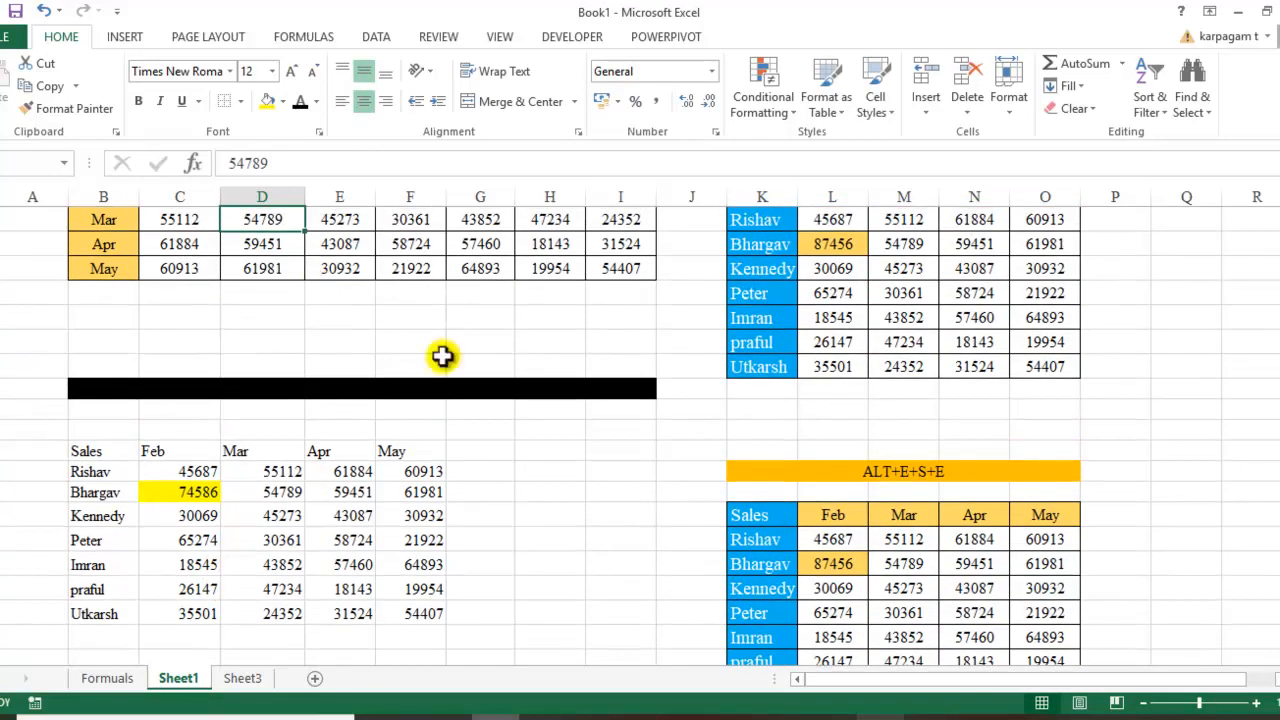
- Fill source cell I9 and its counterpart F24 in the transposed array with the same green
scroll(557, 380, up, 1)
click(612, 340)
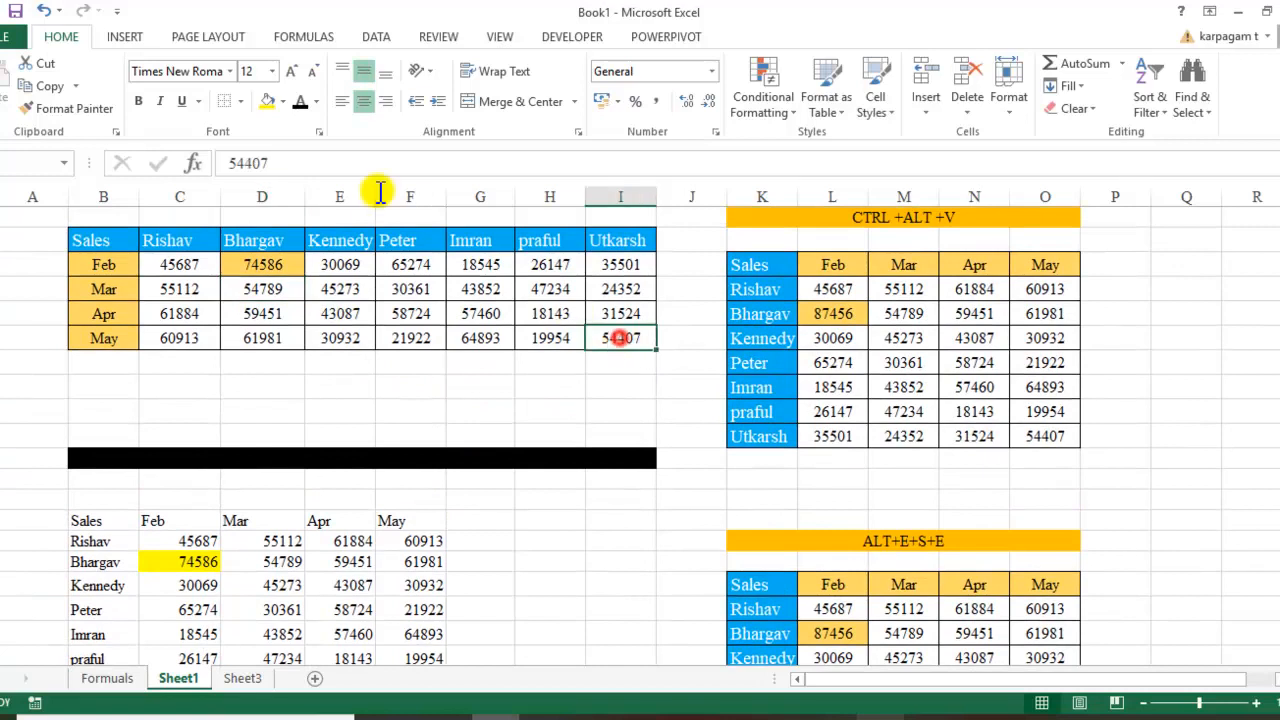
click(284, 101)
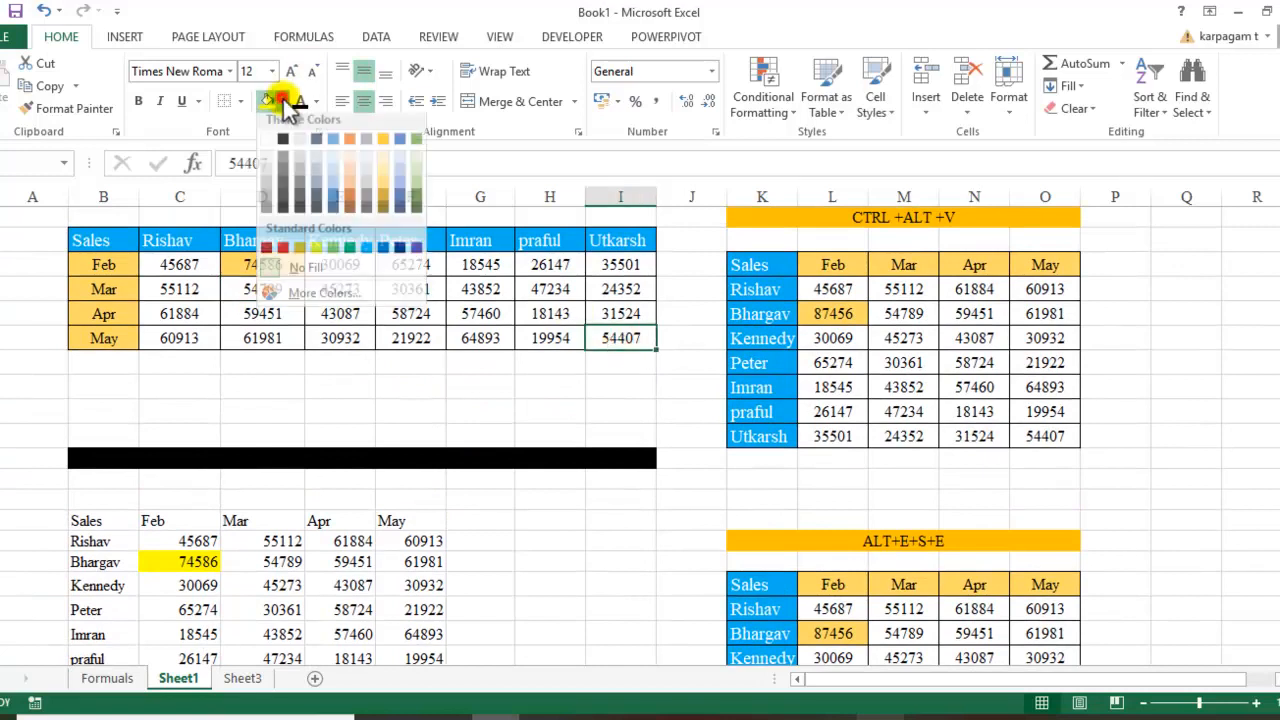
click(415, 190)
scroll(554, 496, down, 1)
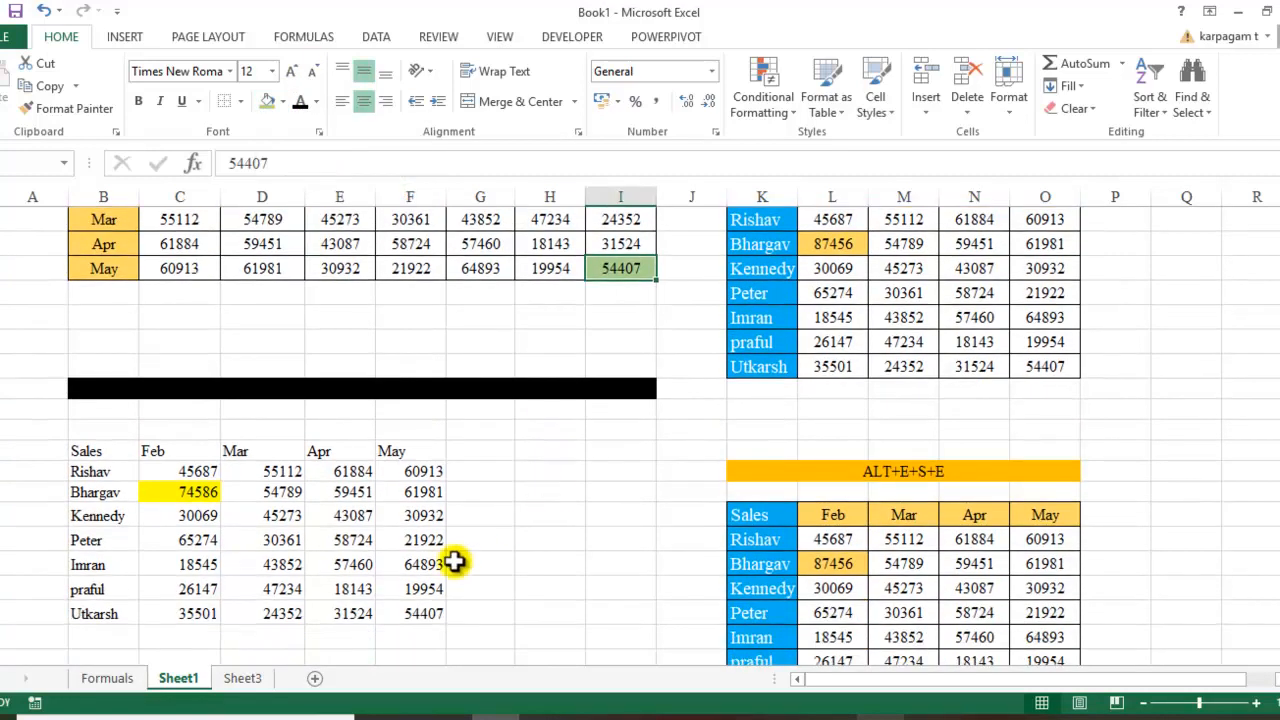
click(394, 615)
click(267, 101)
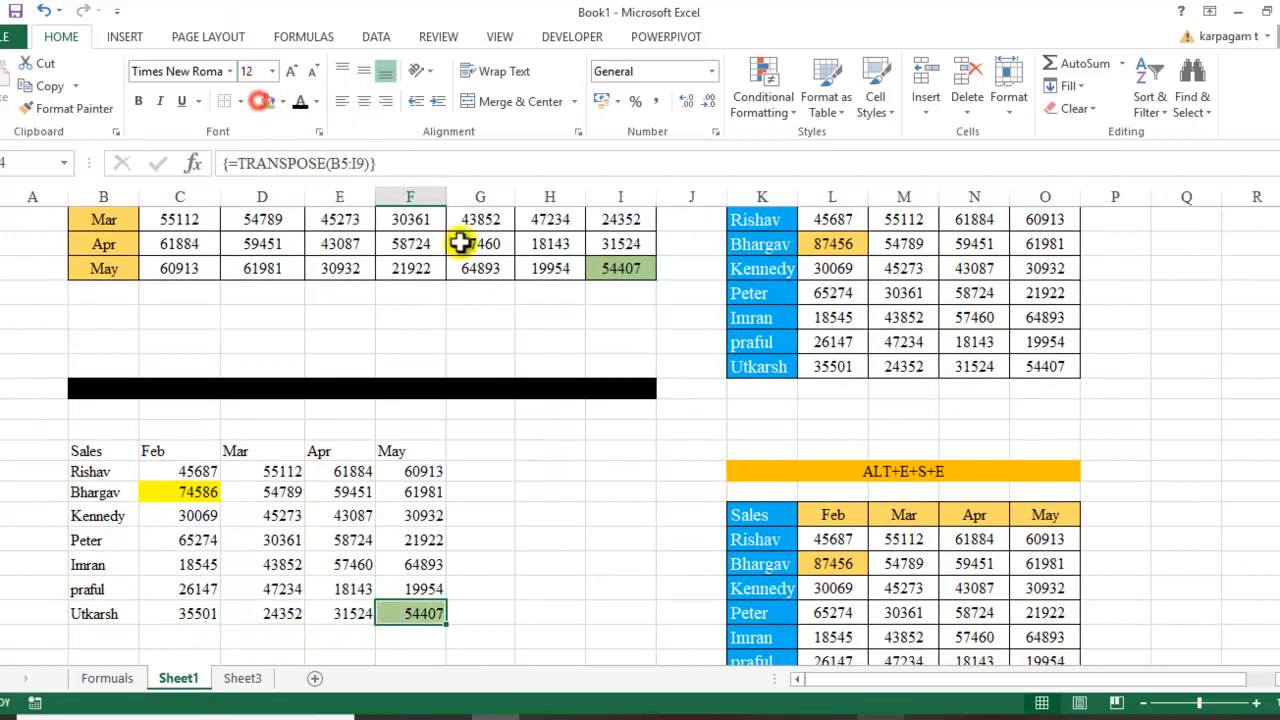
- Change the May sales value in source cell I9 to 45876
click(636, 271)
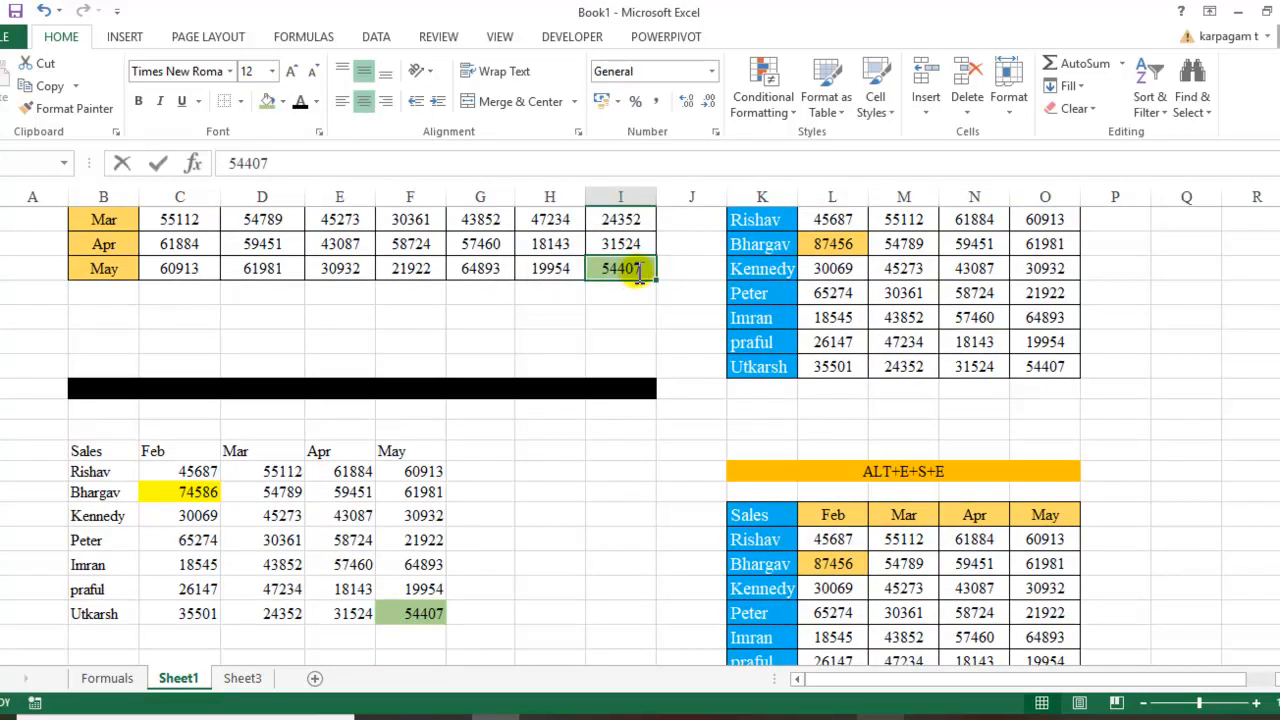
text(45876)
key(Return)
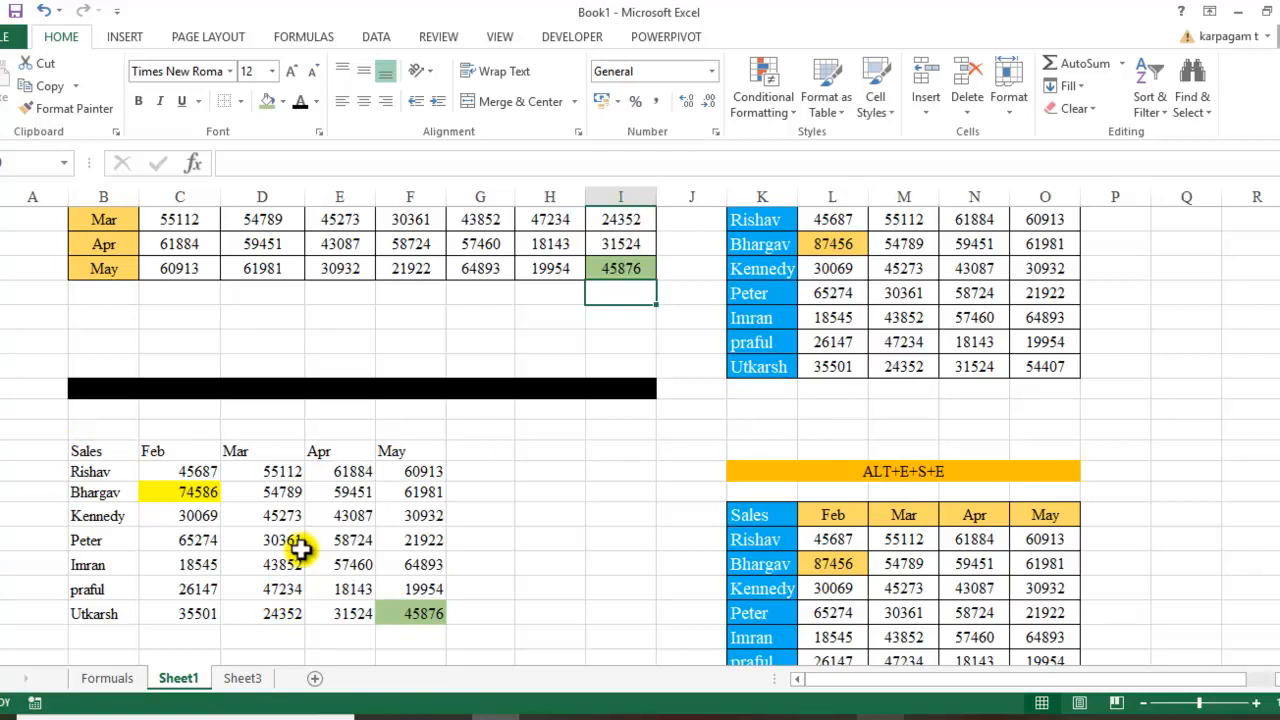
- Select the blank range B29:H40 below the first transposed array, larger than the transposed sales data requires
scroll(305, 540, down, 3)
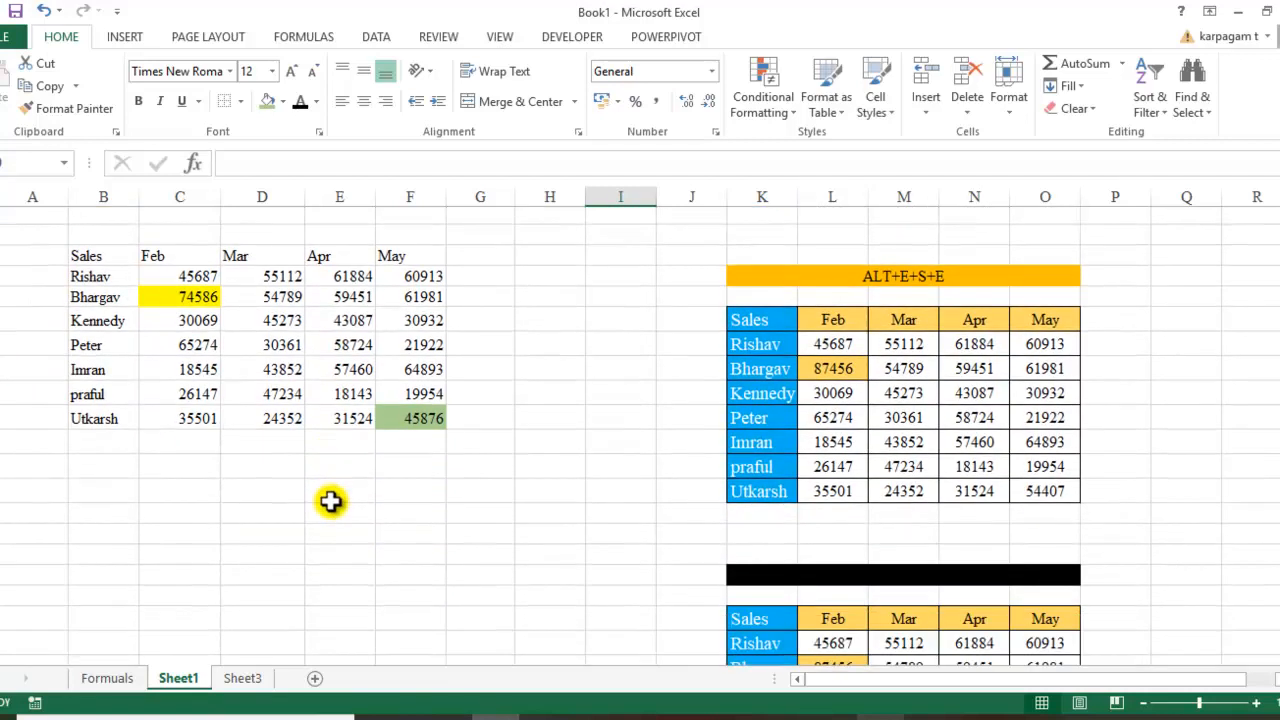
drag(98, 495, 114, 520)
drag(88, 238, 423, 389)
click(213, 586)
drag(99, 516, 540, 640)
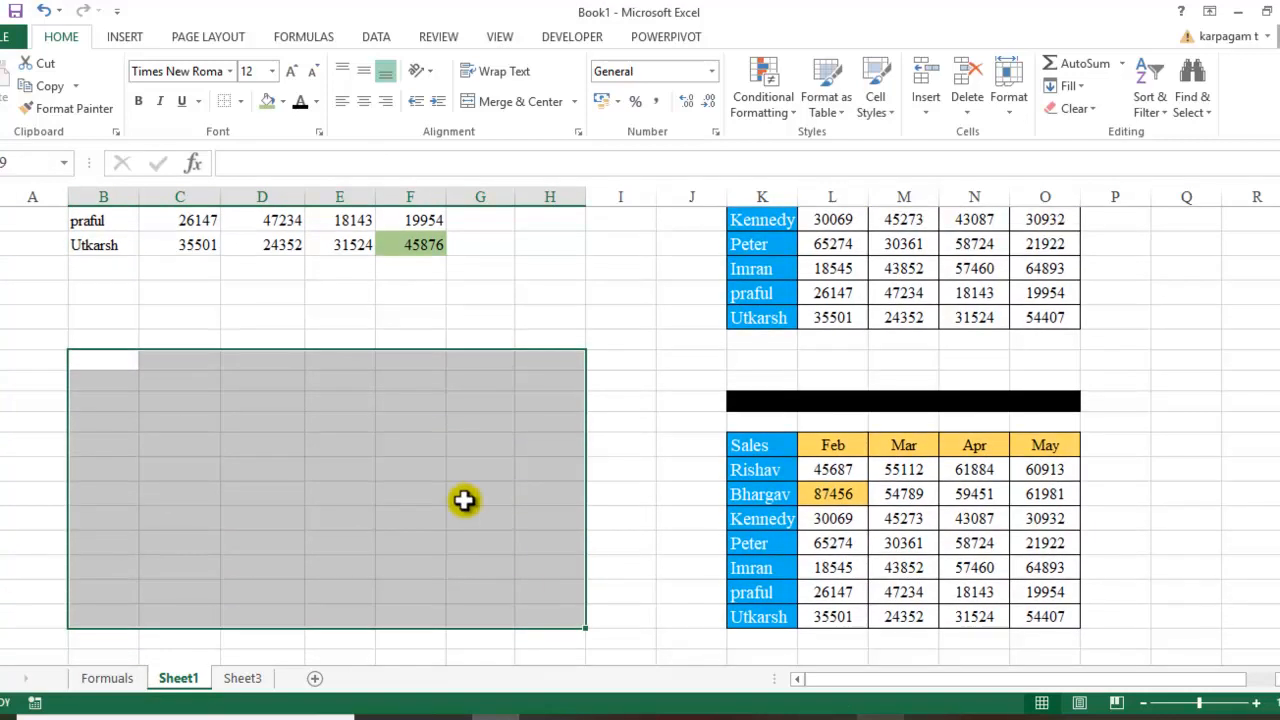
scroll(401, 402, up, 2)
scroll(334, 323, up, 4)
scroll(337, 337, down, 4)
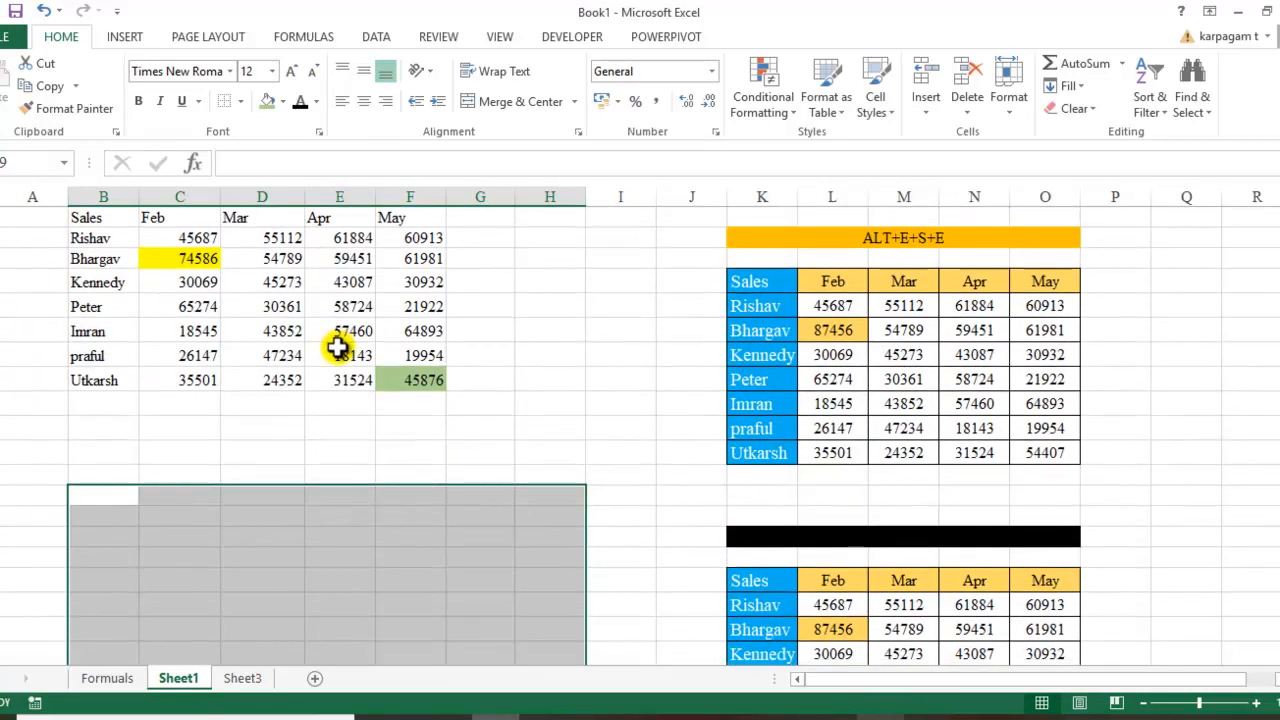
- Enter =TRANSPOSE(B5:I9) as an array formula across the selected range B29:H40
text(=tra)
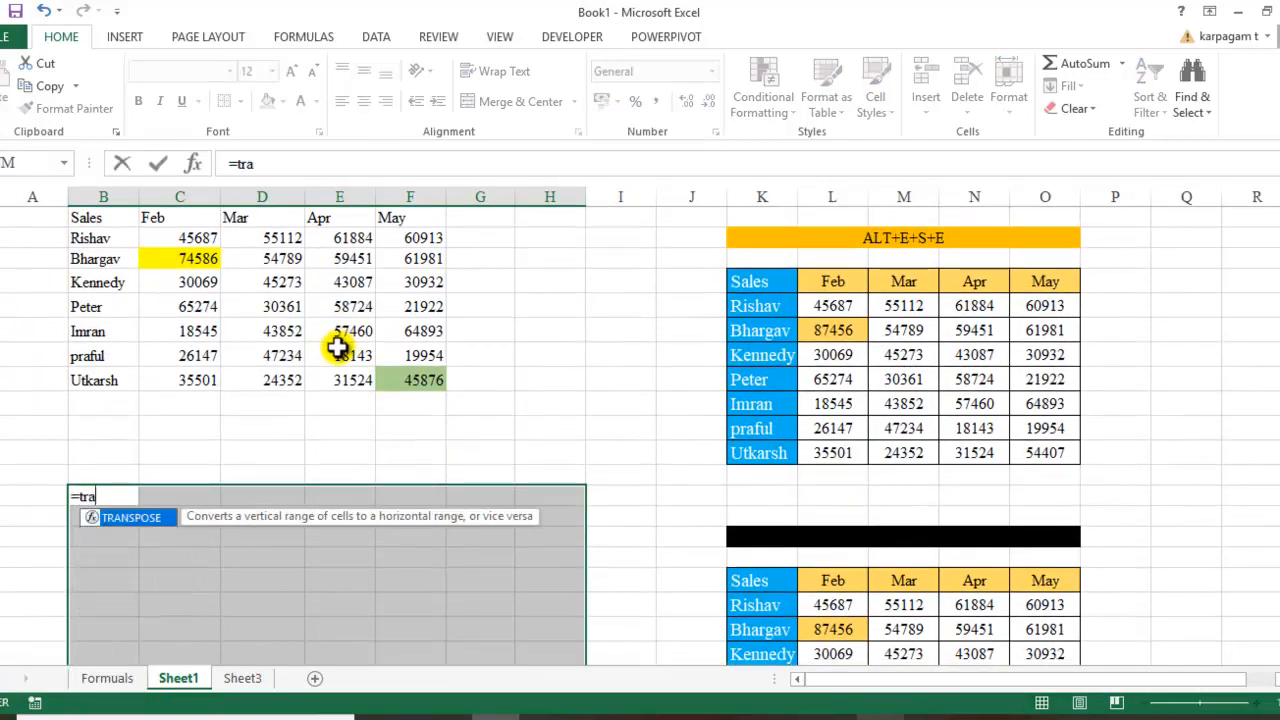
text(ns)
key(Tab)
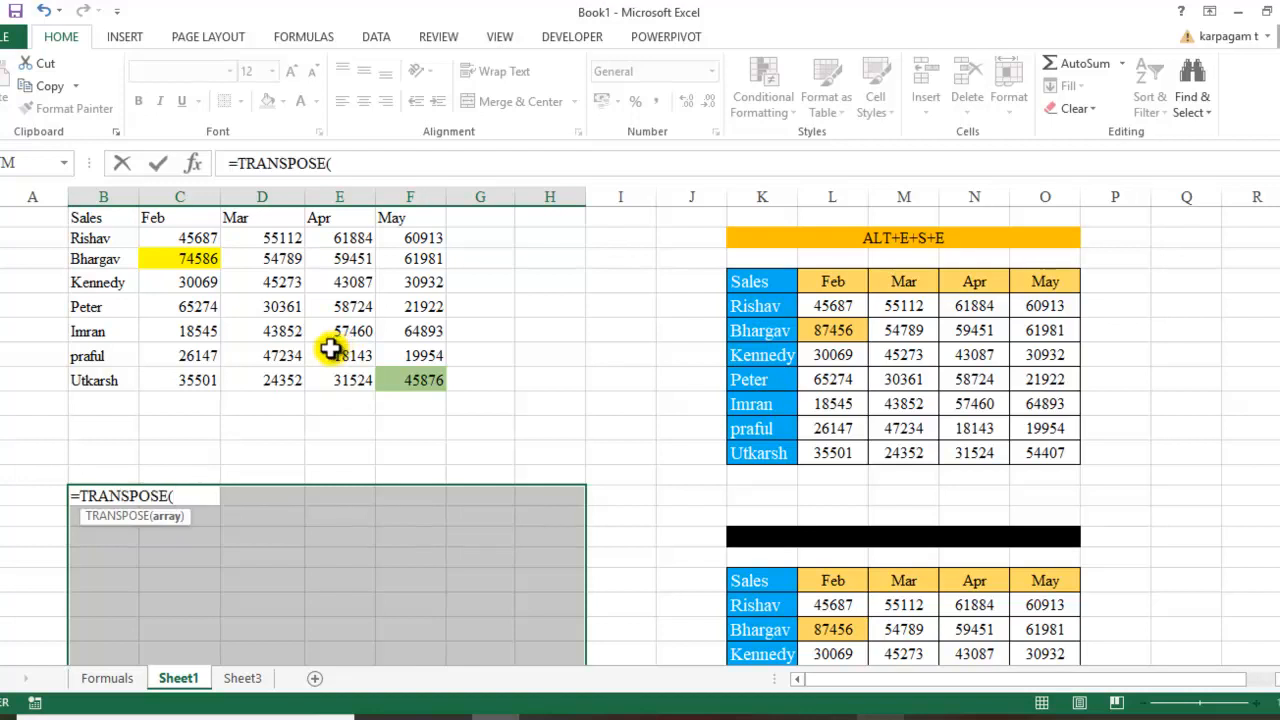
scroll(131, 260, up, 5)
drag(103, 308, 618, 406)
text())
scroll(600, 412, down, 5)
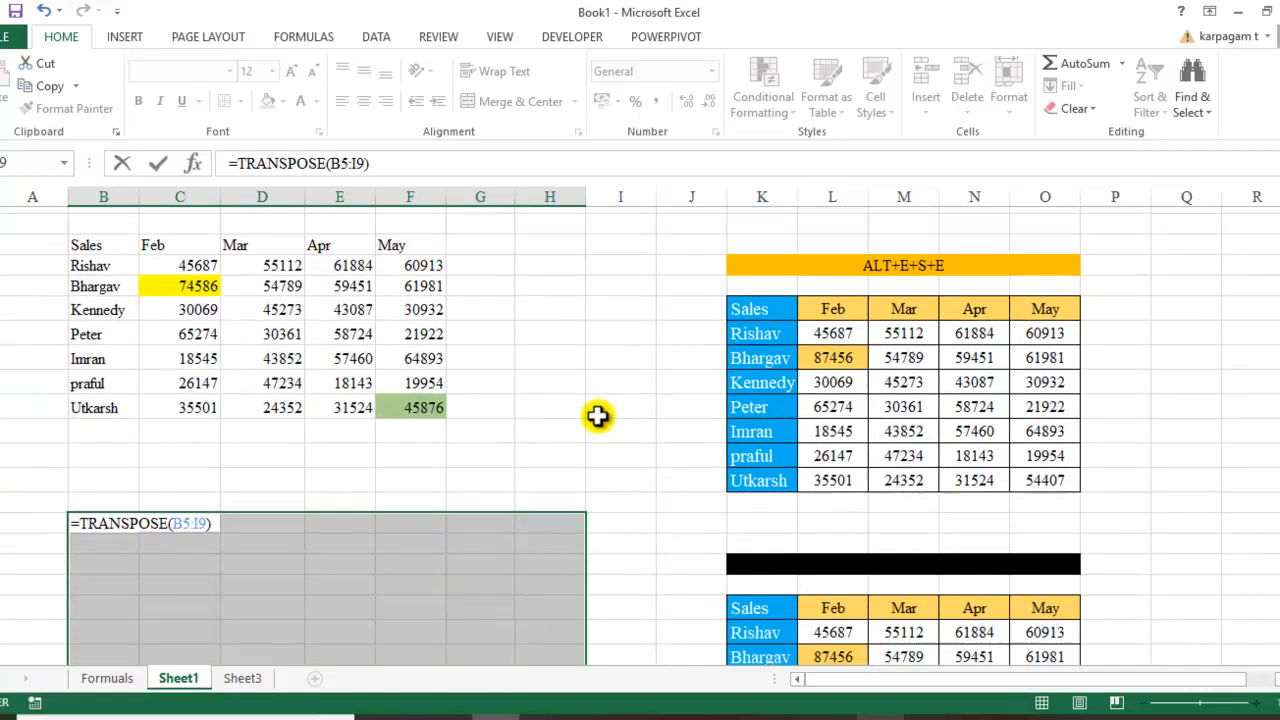
scroll(597, 417, down, 2)
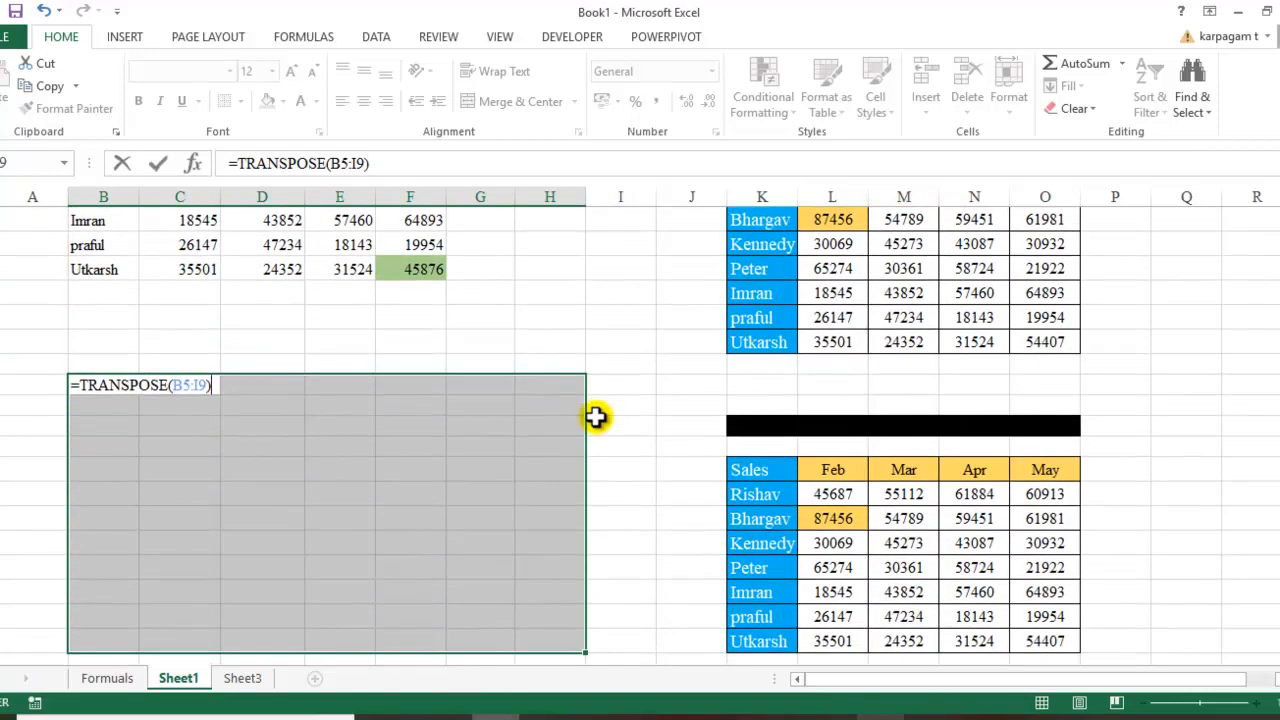
key(ctrl+shift+Return)
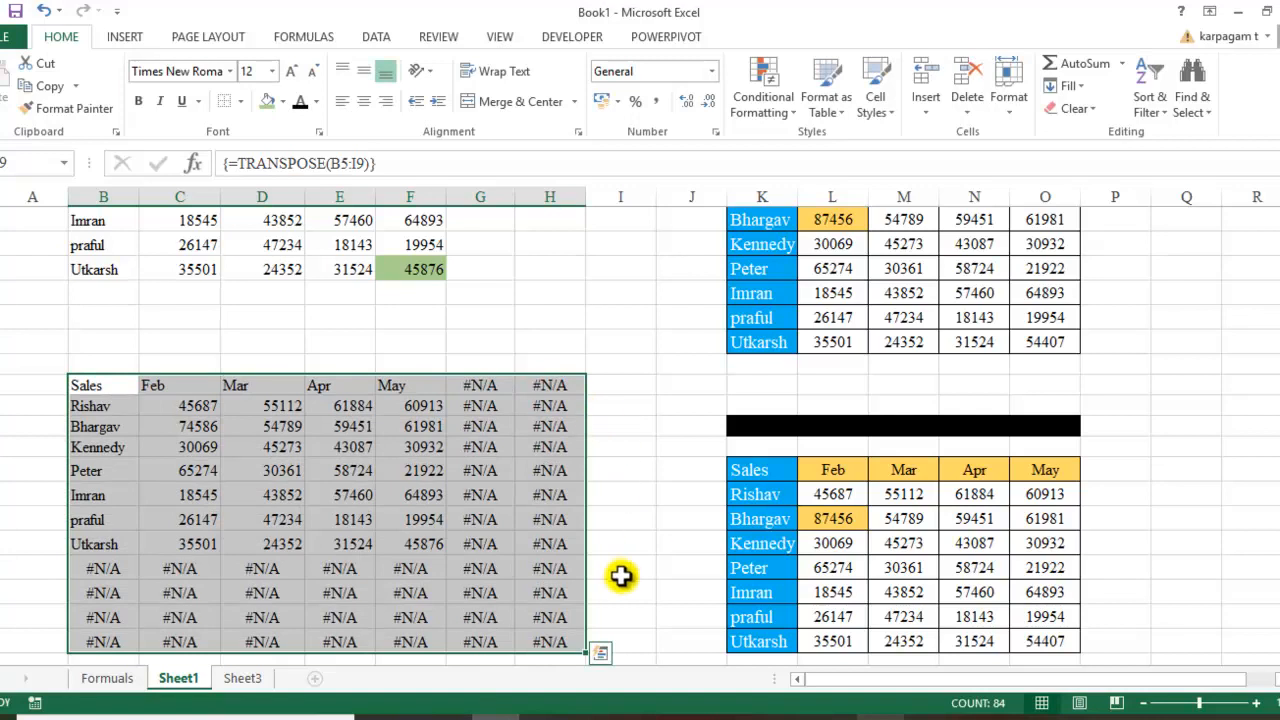
click(622, 574)
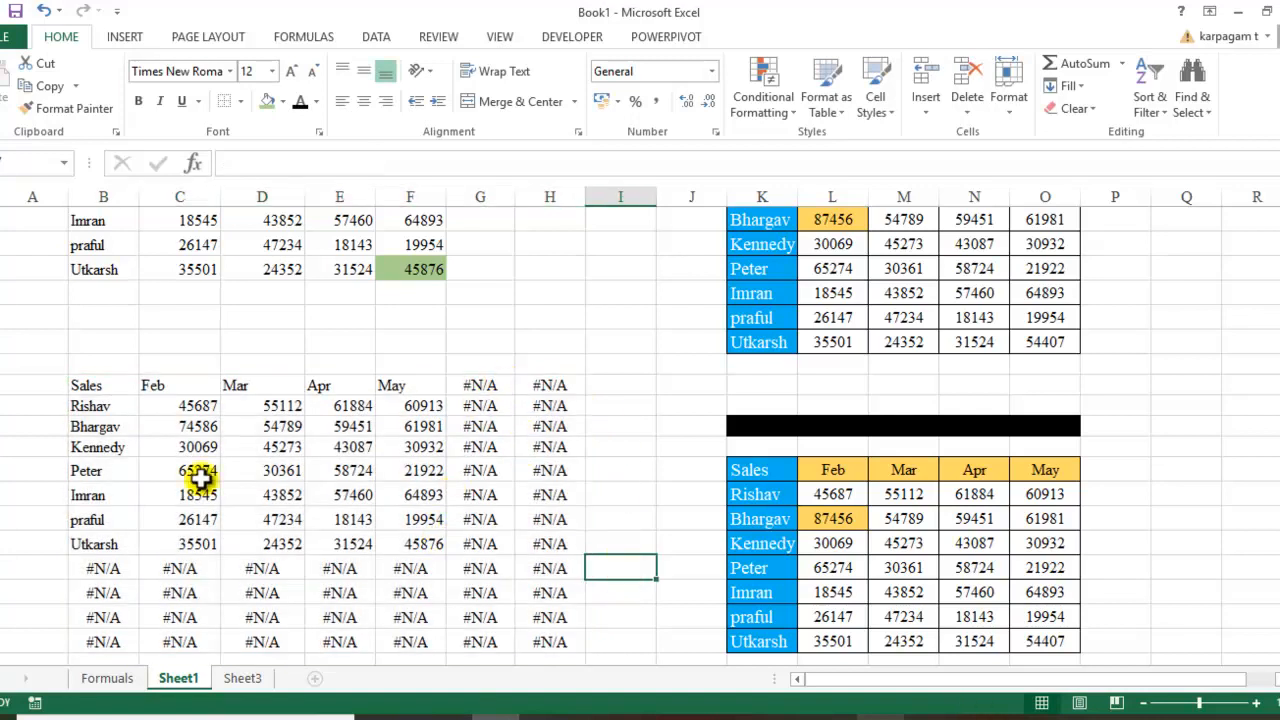
- Apply all borders to the valid transposed sales data in B29:F36
drag(91, 393, 420, 545)
click(240, 101)
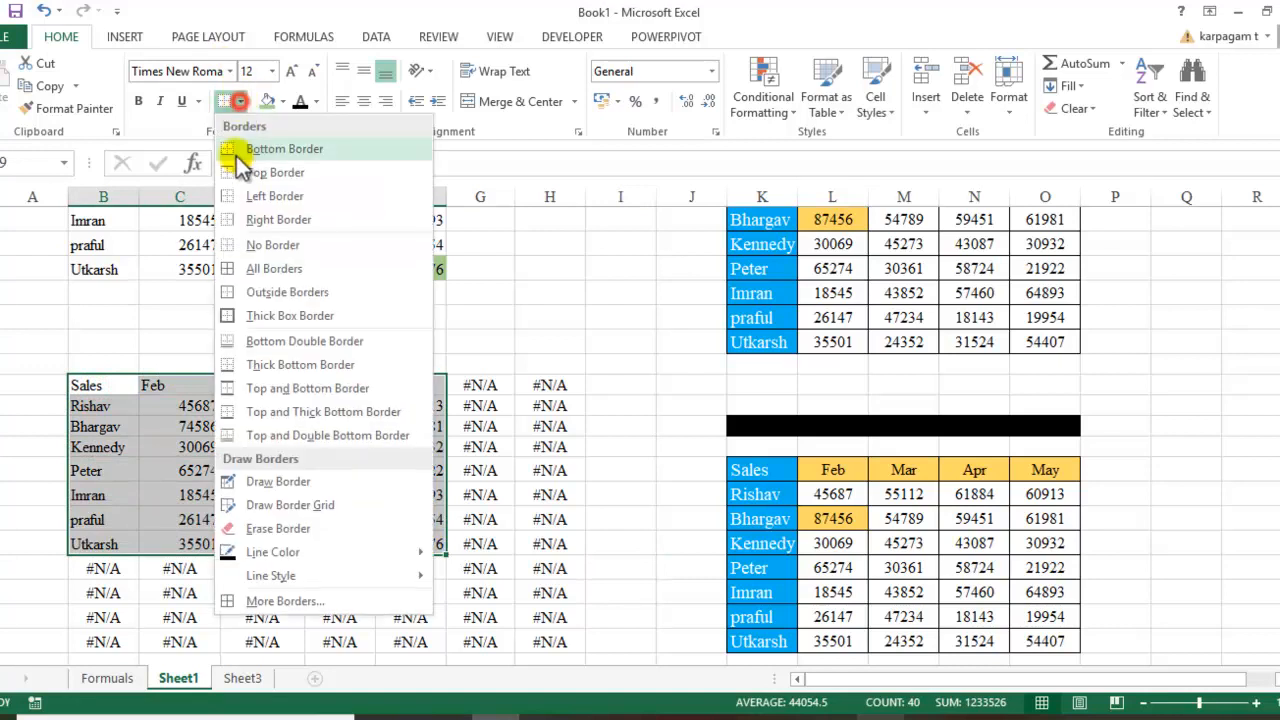
click(258, 268)
click(666, 358)
- Fill the surplus #N/A cells in G29:H40 and B37:F40 of the new array with yellow
drag(480, 385, 549, 640)
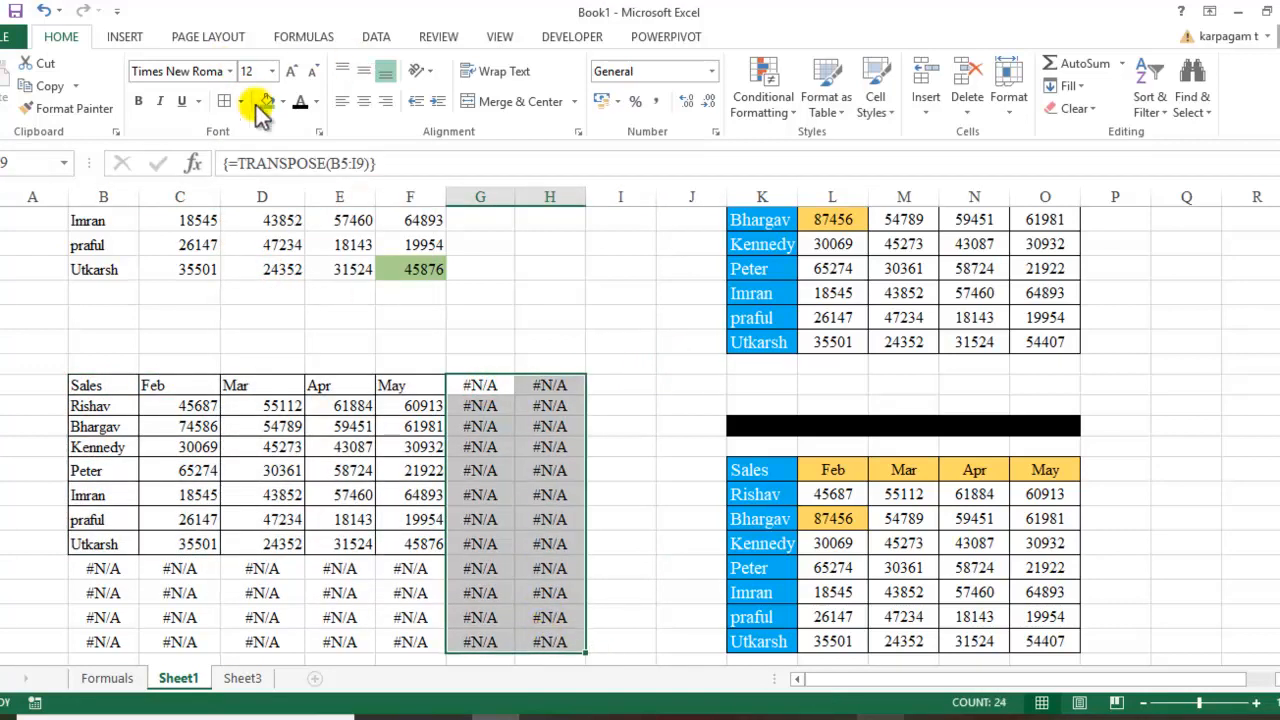
click(285, 101)
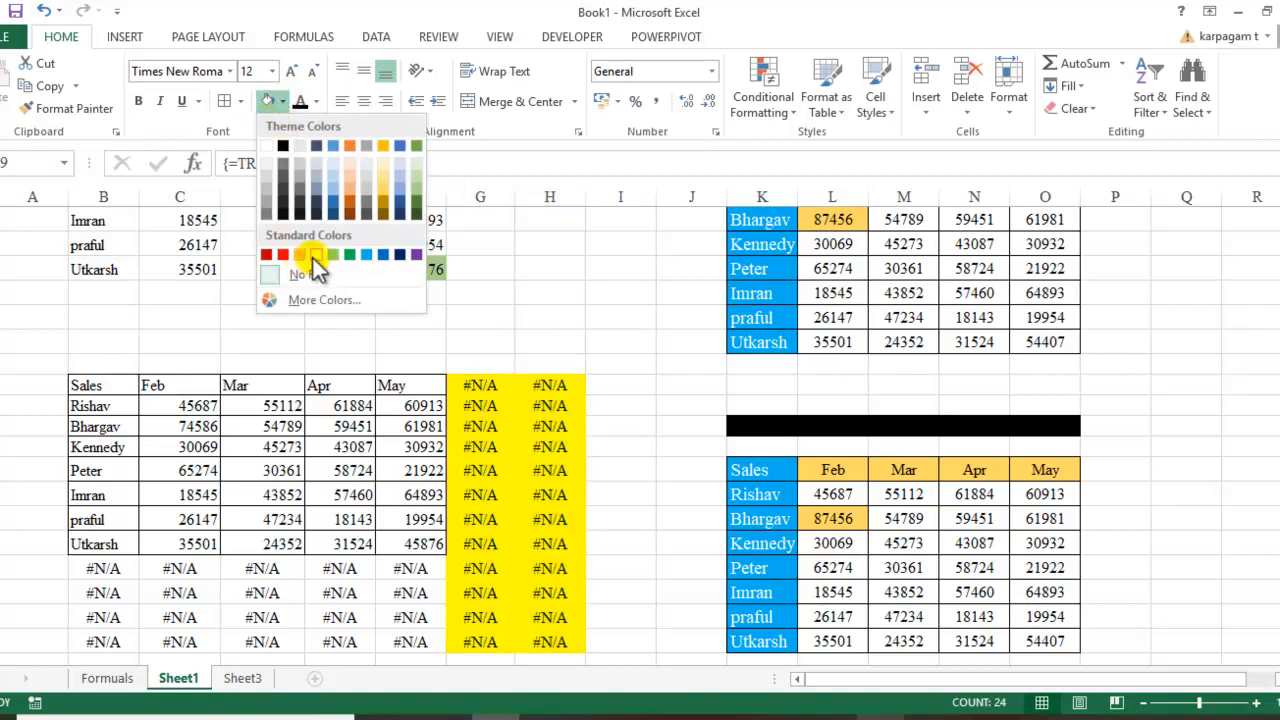
click(313, 252)
drag(103, 568, 404, 640)
click(267, 101)
click(645, 383)
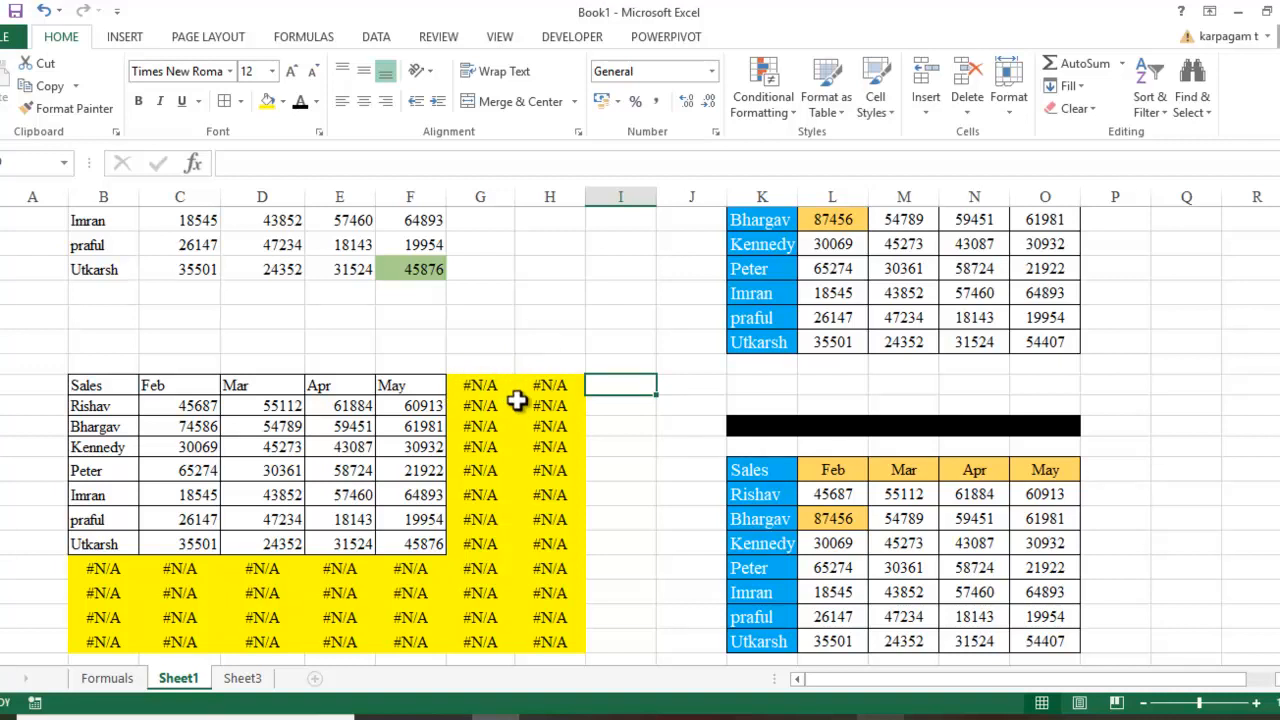
- Try to delete the contents of only cell G29, the first #N/A cell in the new array's header row
scroll(500, 413, up, 1)
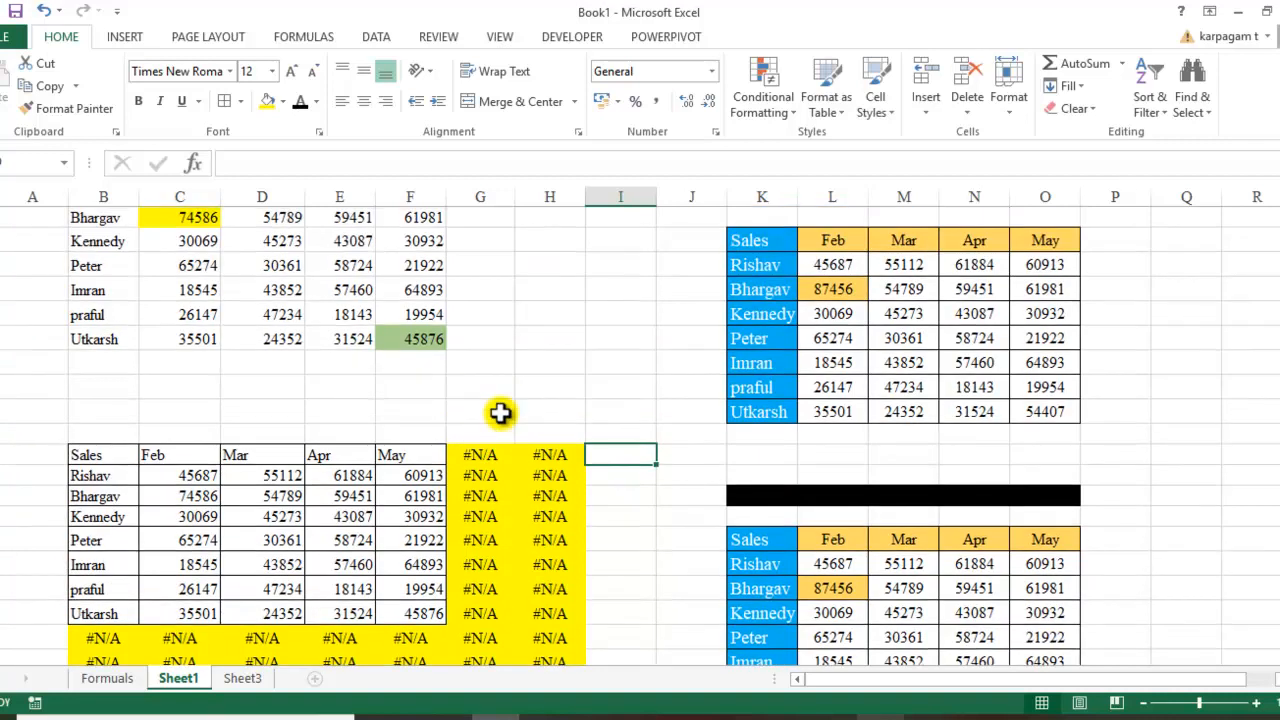
scroll(477, 277, up, 2)
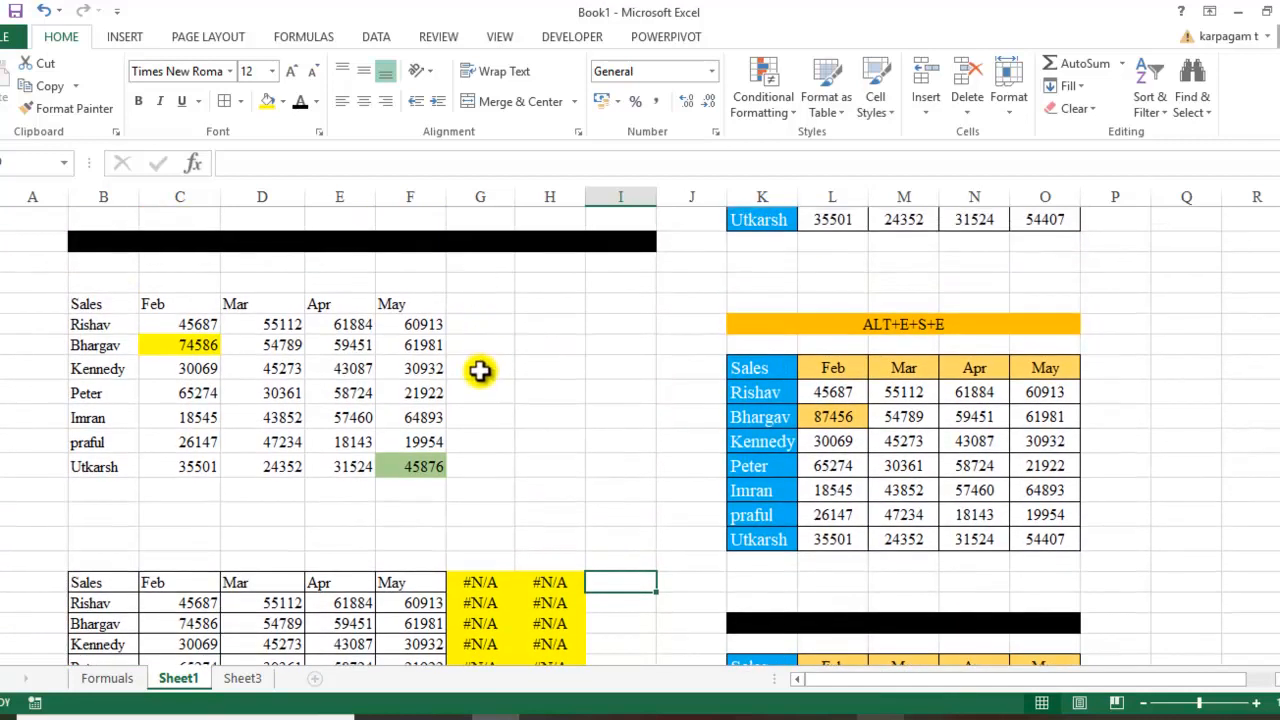
scroll(486, 318, down, 3)
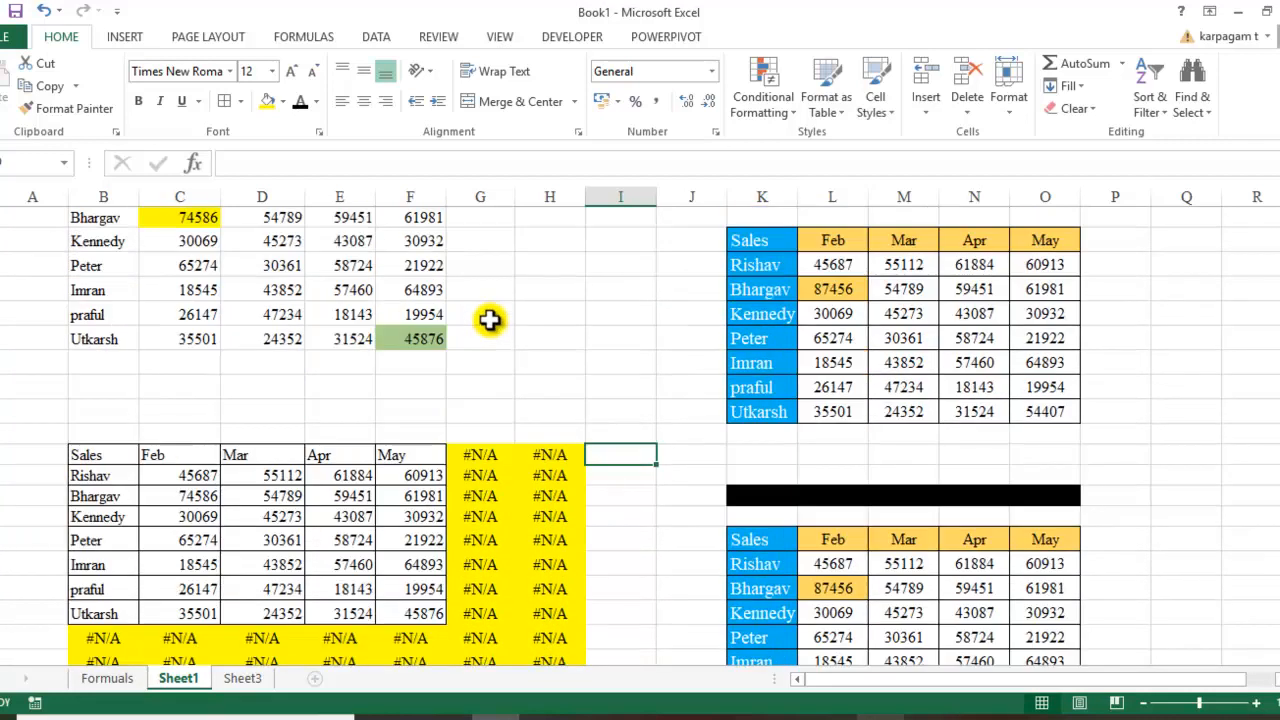
click(486, 389)
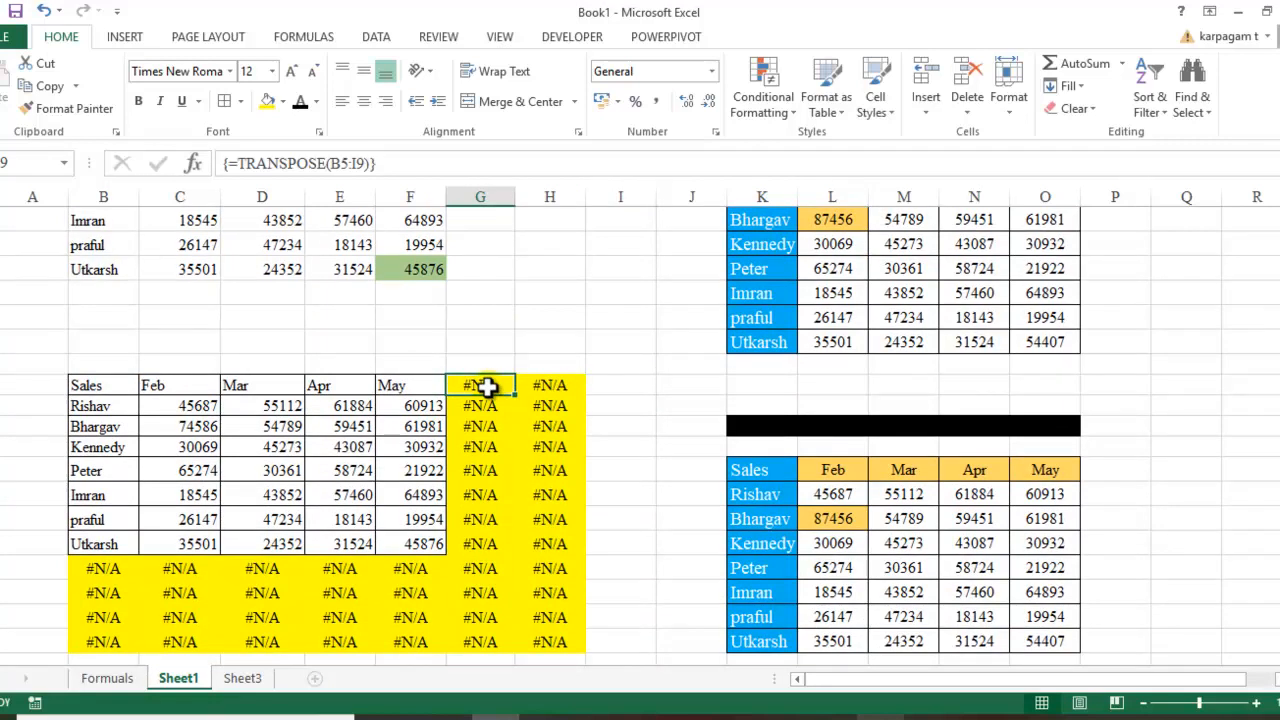
key(Delete)
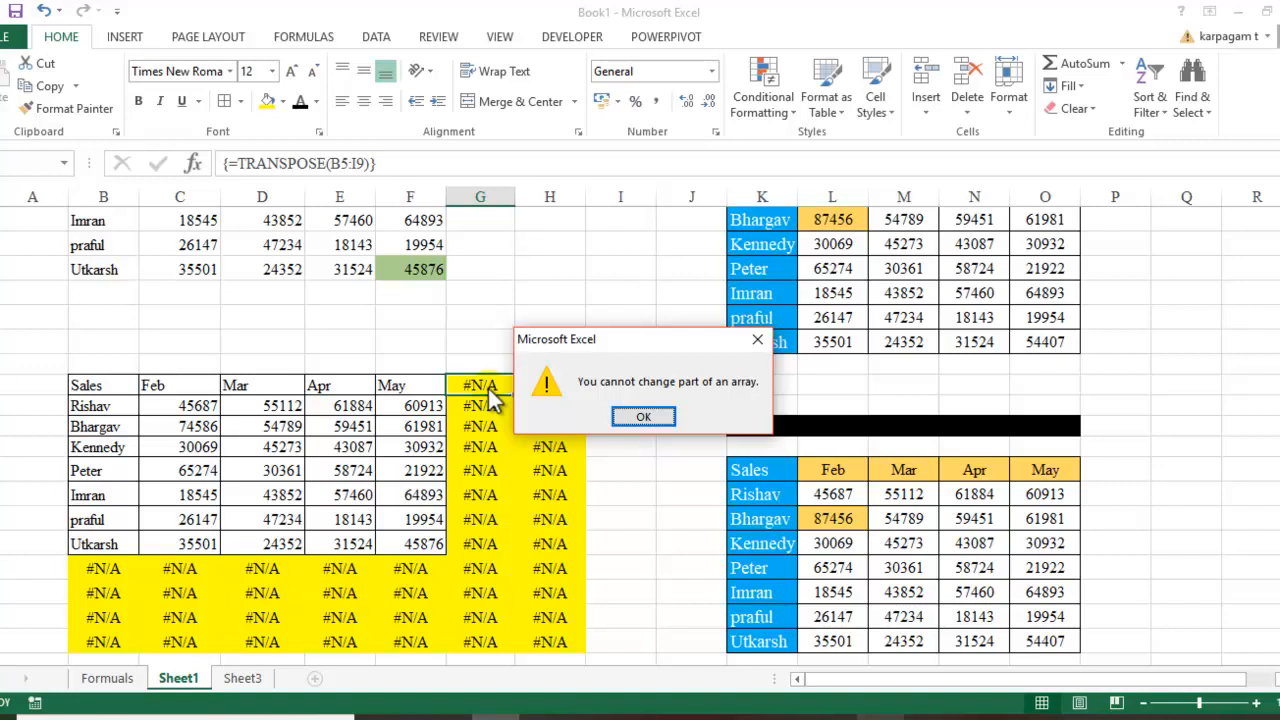
key(Return)
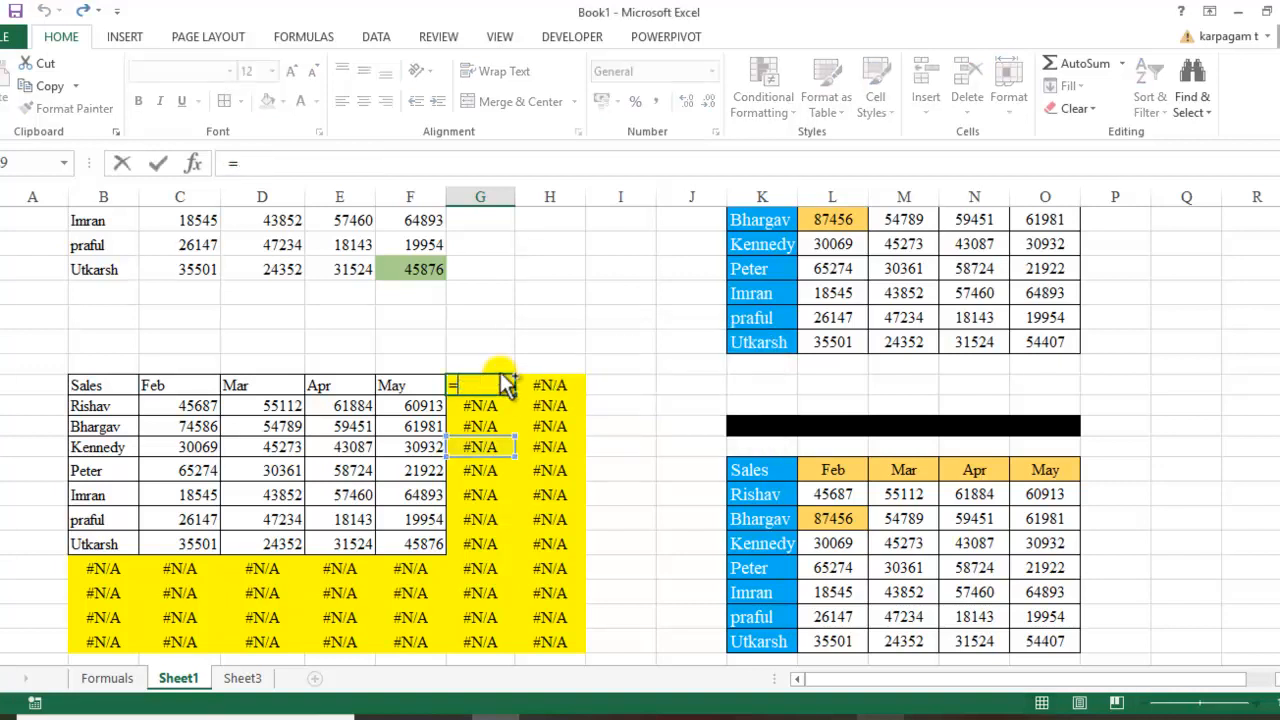
- Trim the formula started in array cell G29 back to the equals sign
key(BackSpace)
key(BackSpace)
key(BackSpace)
scroll(530, 500, up, 2)
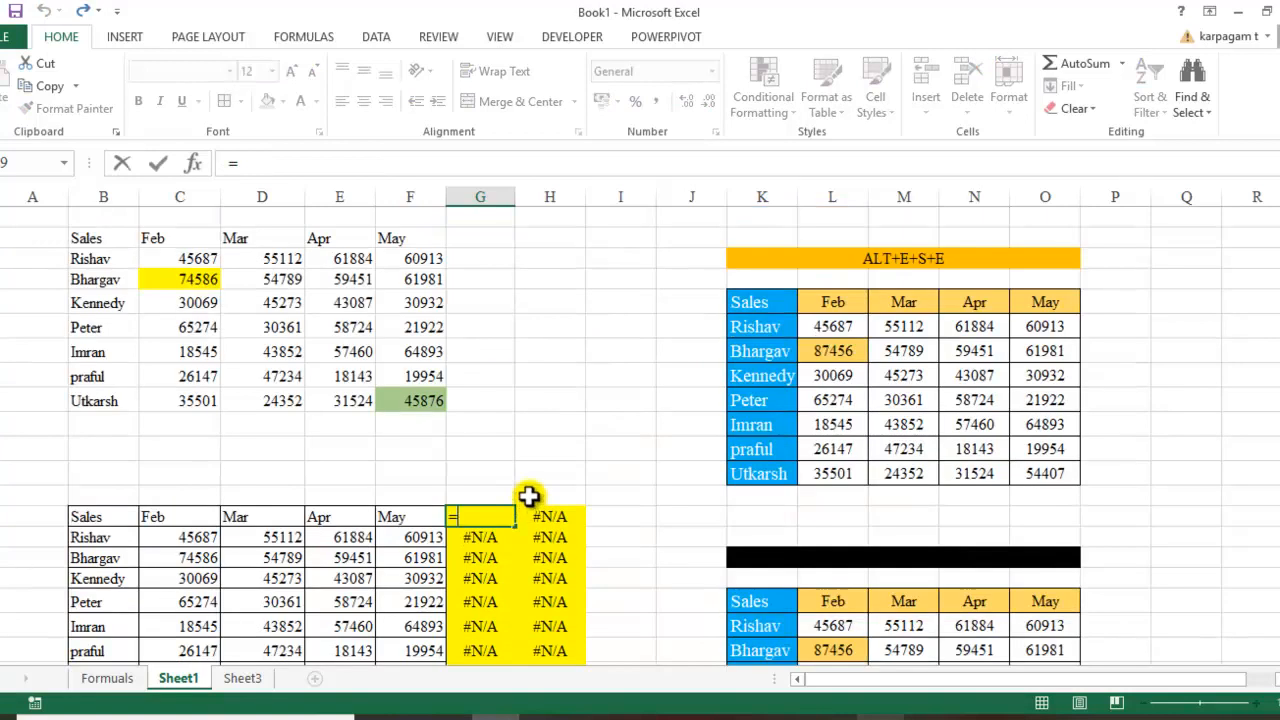
scroll(519, 584, down, 2)
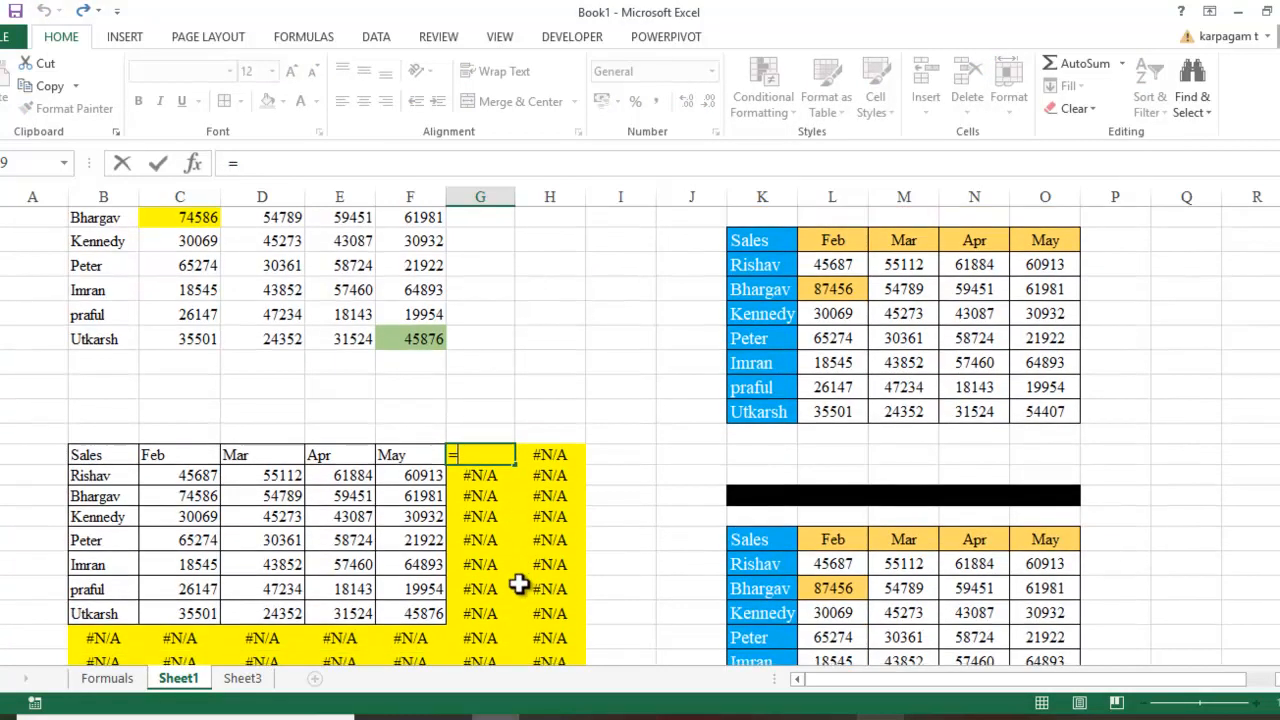